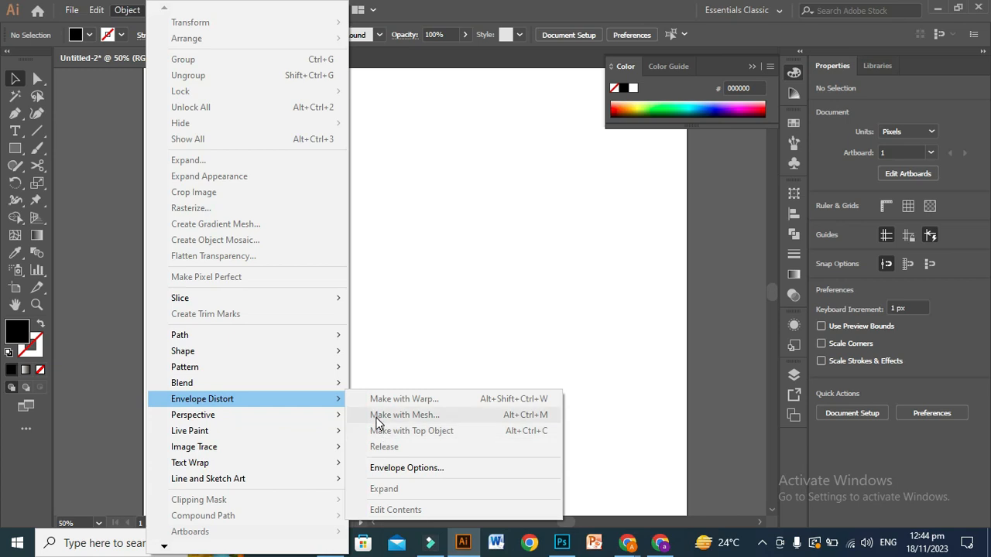
# Place the placeholder text "Lorem ipsum" as point type in the upper middle of the artboard.
pyautogui.click(390, 362)
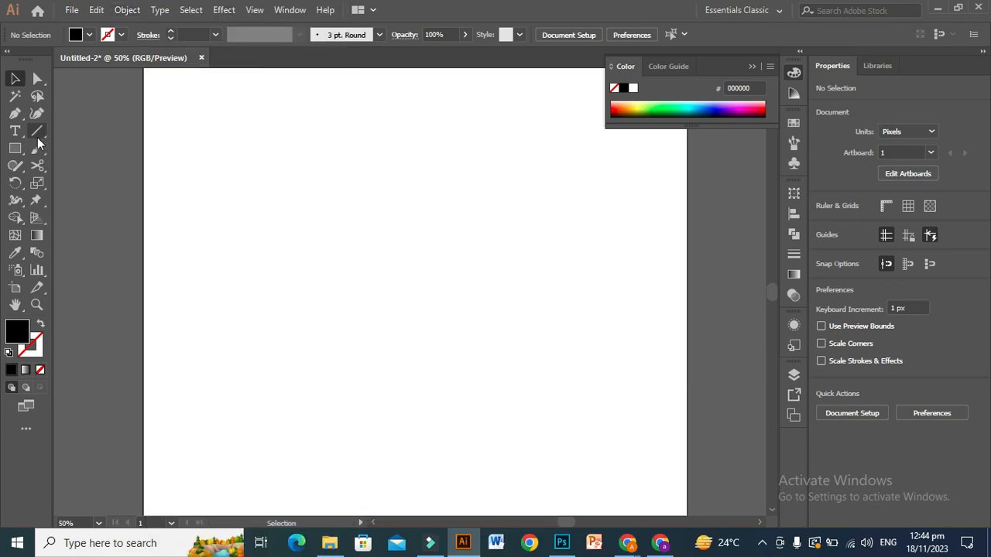
pyautogui.click(15, 131)
pyautogui.click(286, 240)
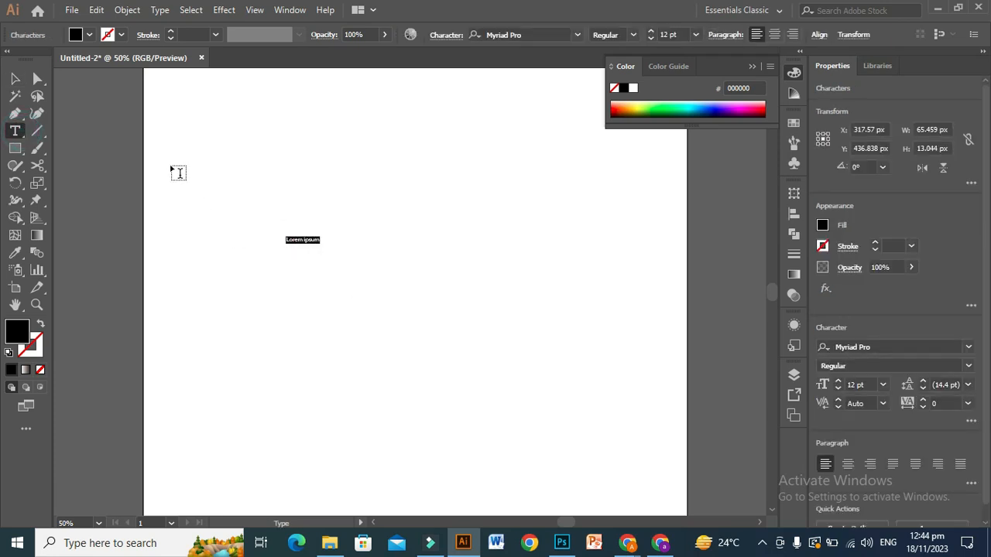
pyautogui.press('Escape')
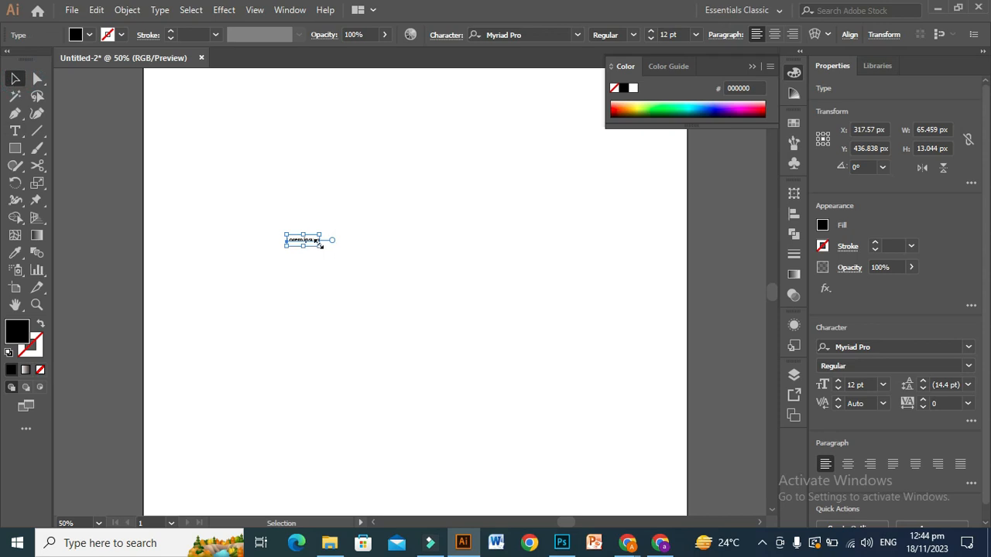
# Enlarge the "Lorem ipsum" text to about 148 pt and set its font to Impact.
pyautogui.moveTo(320, 247); pyautogui.dragTo(534, 415)
pyautogui.moveTo(536, 253); pyautogui.dragTo(637, 190)
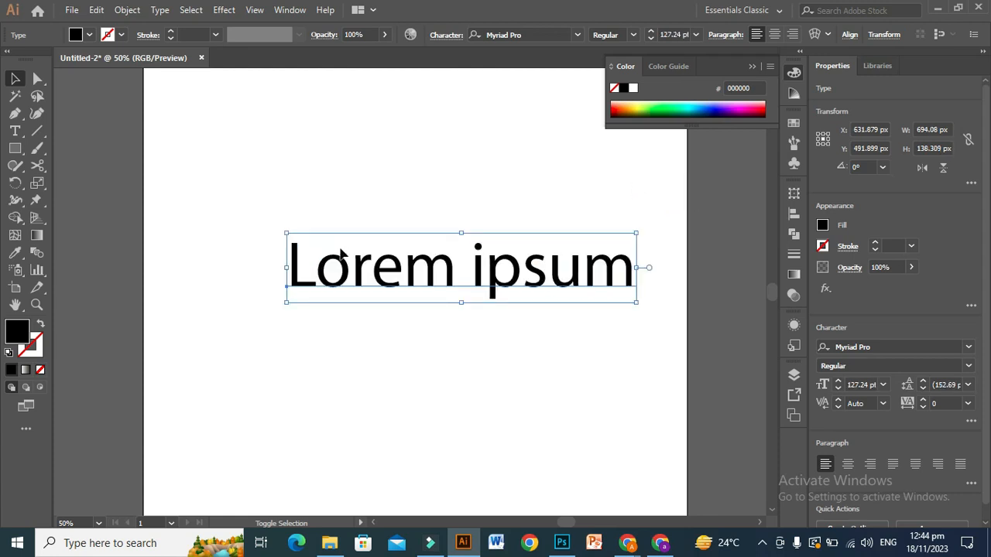
pyautogui.moveTo(286, 233); pyautogui.dragTo(227, 172)
pyautogui.click(578, 35)
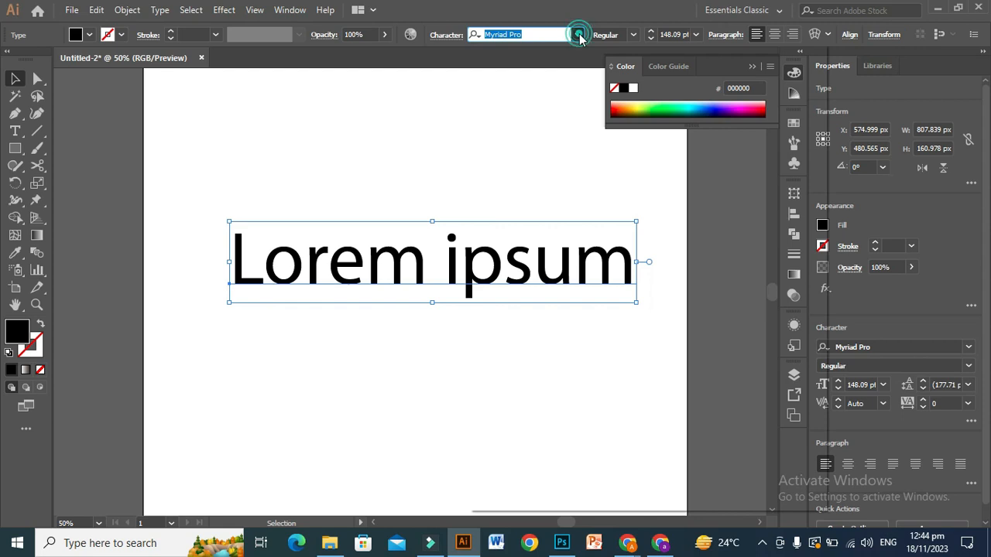
pyautogui.click(649, 132)
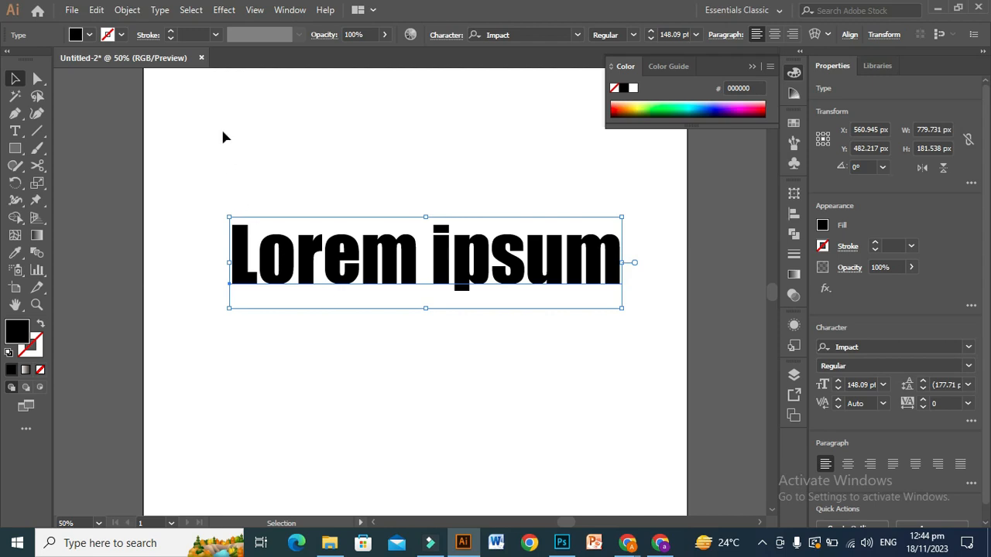
# Start a Make with Warp envelope distortion on the text and turn on its preview.
pyautogui.click(126, 10)
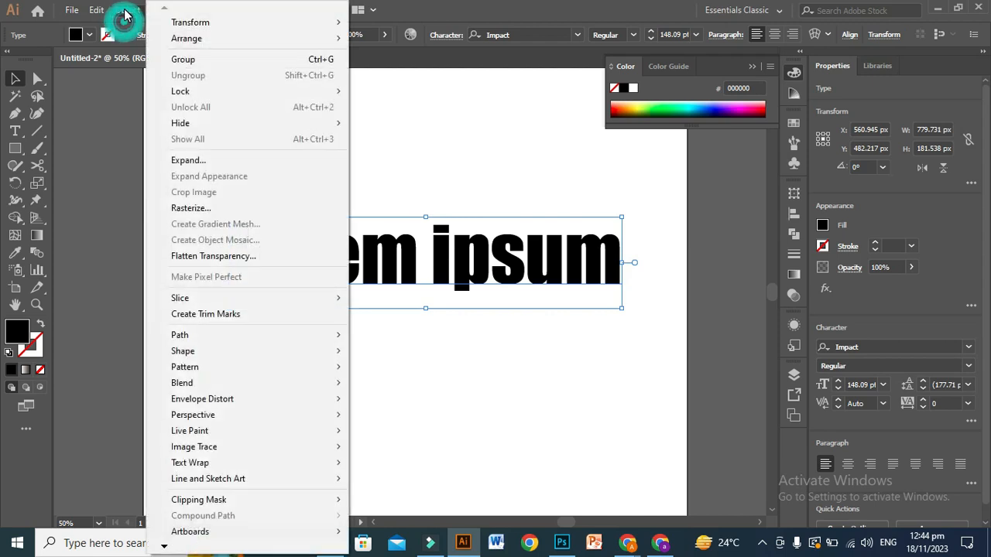
pyautogui.moveTo(194, 403)
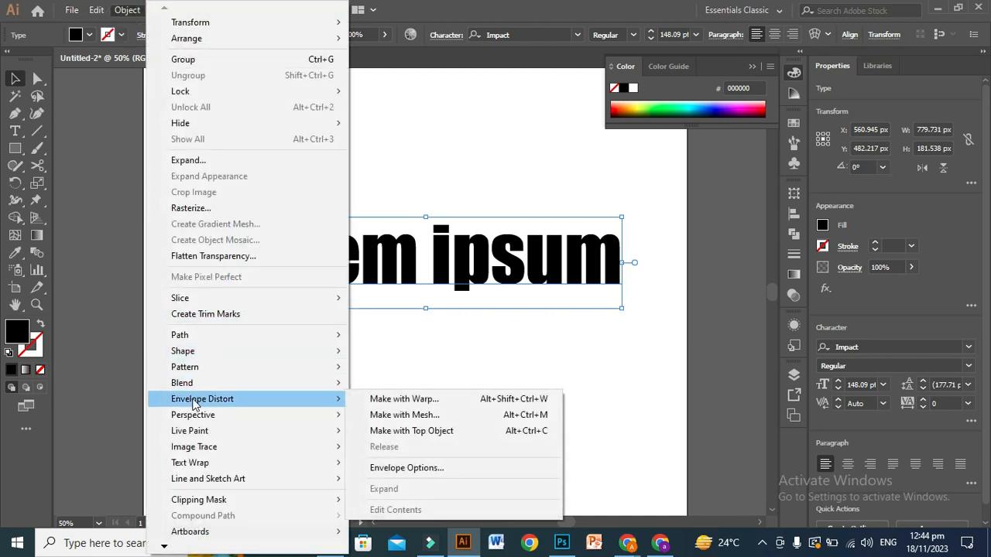
pyautogui.click(418, 401)
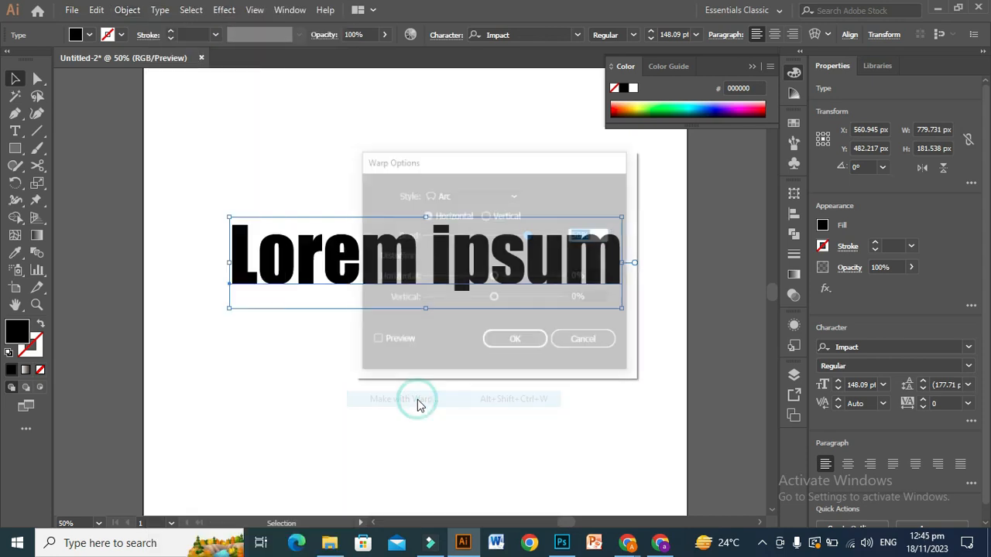
pyautogui.moveTo(485, 162); pyautogui.dragTo(757, 146)
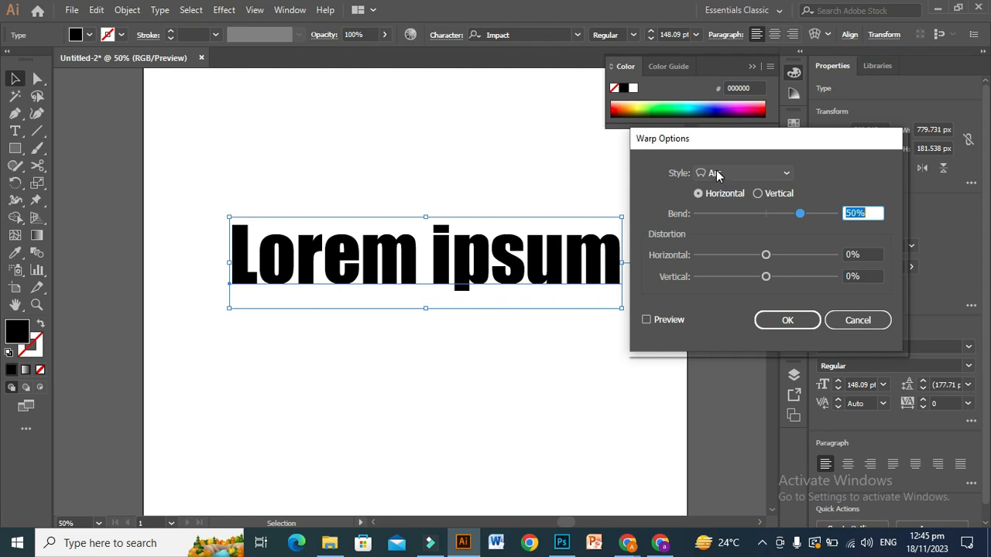
pyautogui.click(647, 320)
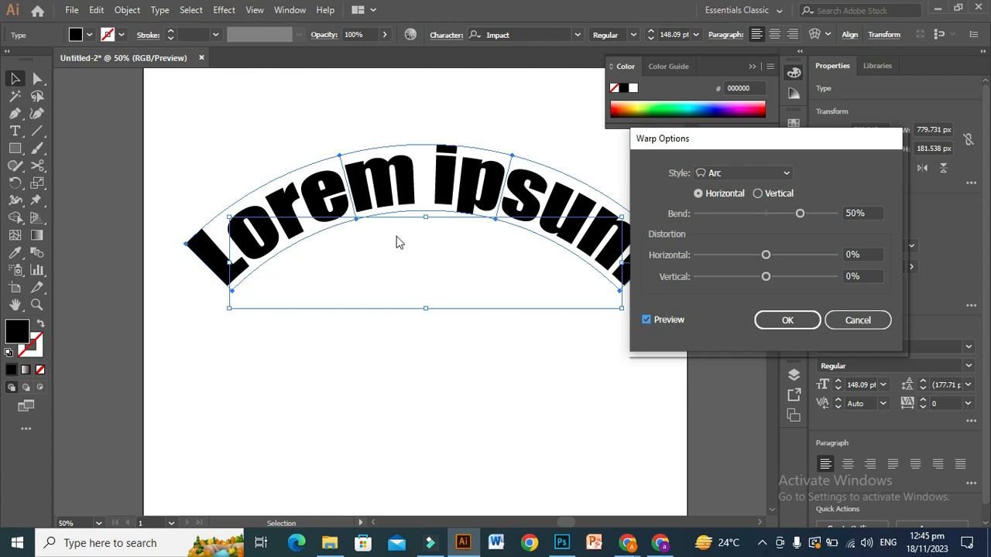
# Preview the Arc Lower, Arc Upper, Arch, Bulge, Shell Lower and Shell Upper warp styles on the text.
pyautogui.click(786, 174)
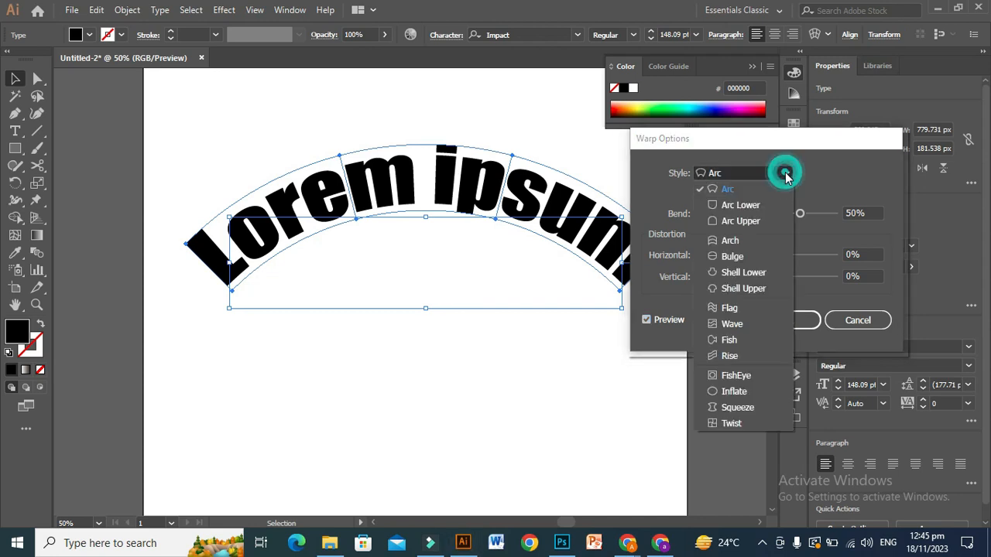
pyautogui.click(749, 204)
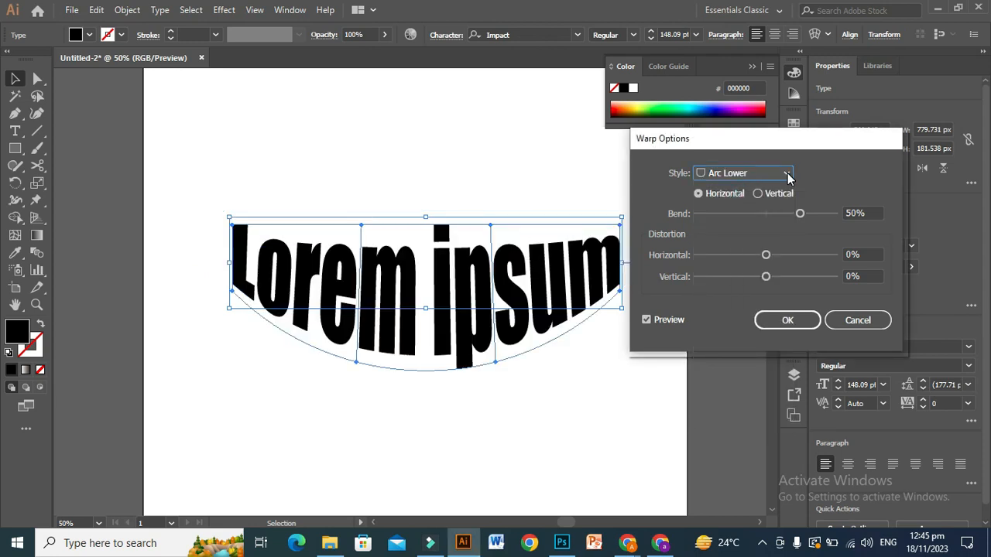
pyautogui.click(787, 174)
pyautogui.click(742, 223)
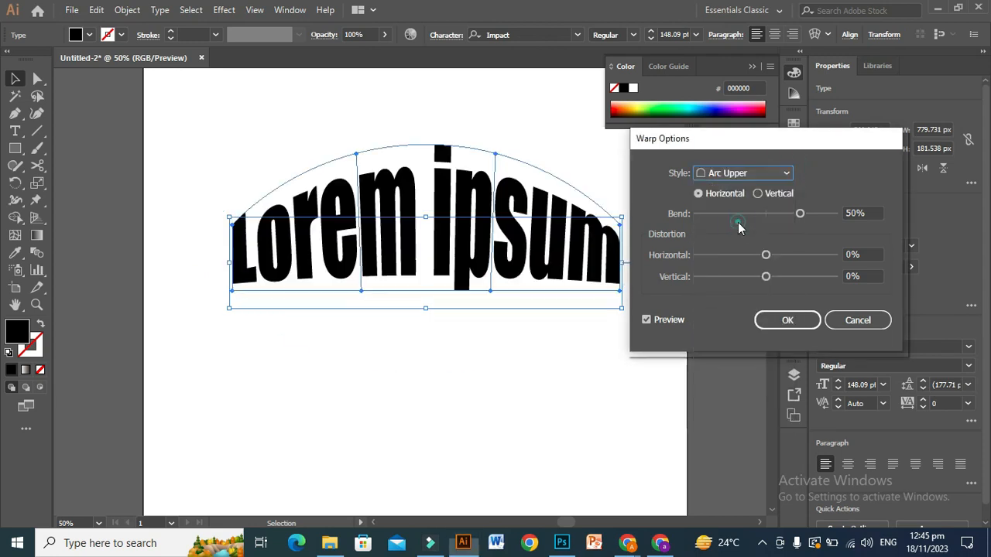
pyautogui.click(787, 174)
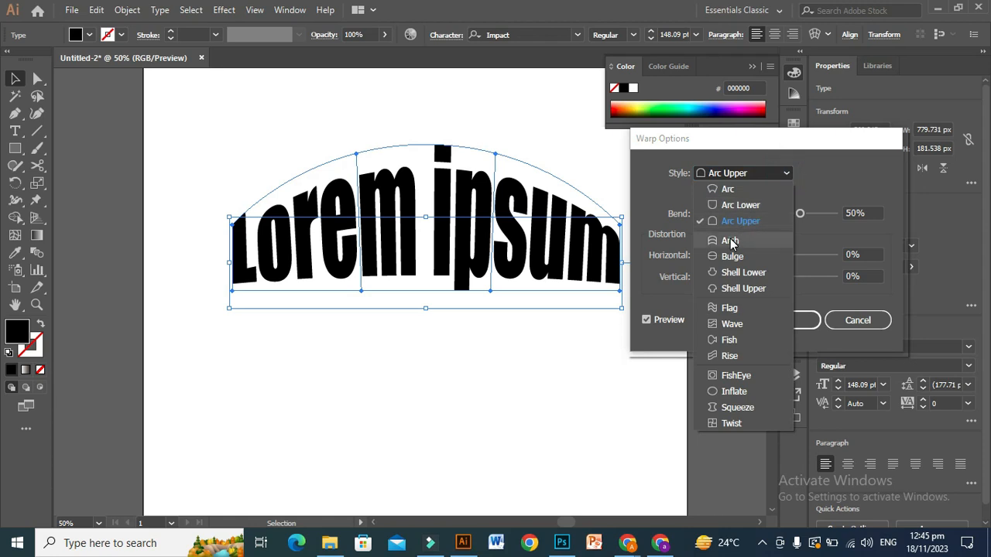
pyautogui.click(731, 243)
pyautogui.click(787, 174)
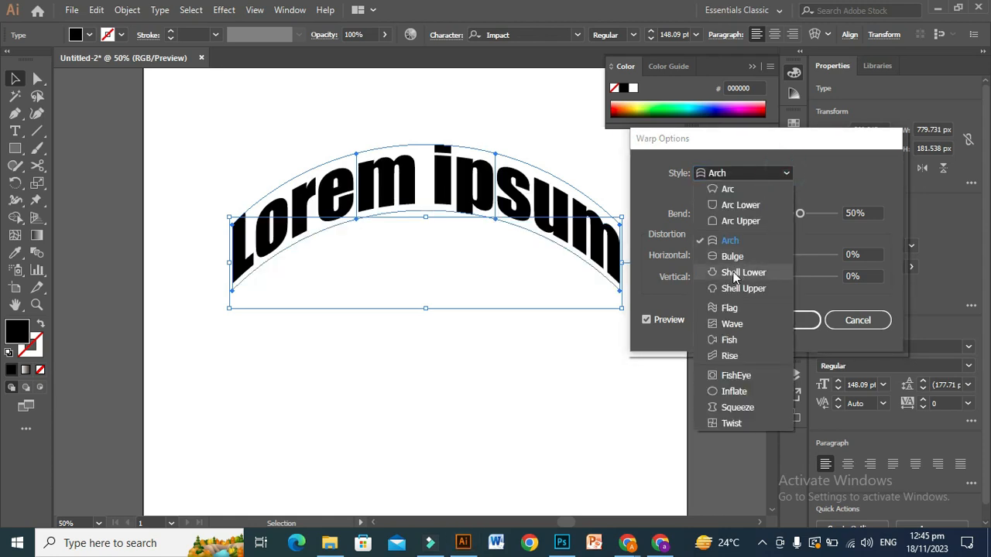
pyautogui.click(733, 256)
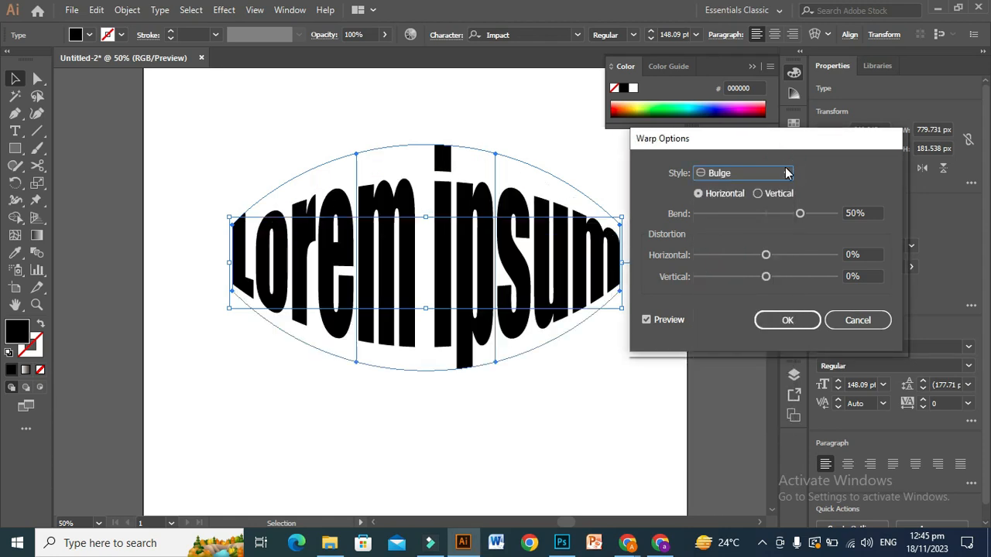
pyautogui.click(786, 173)
pyautogui.click(731, 279)
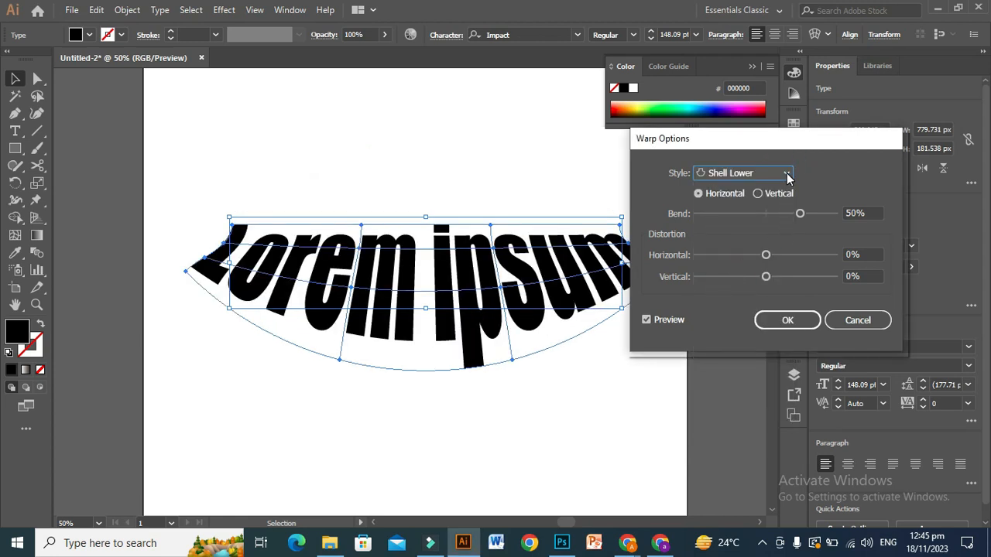
pyautogui.click(787, 174)
pyautogui.click(721, 295)
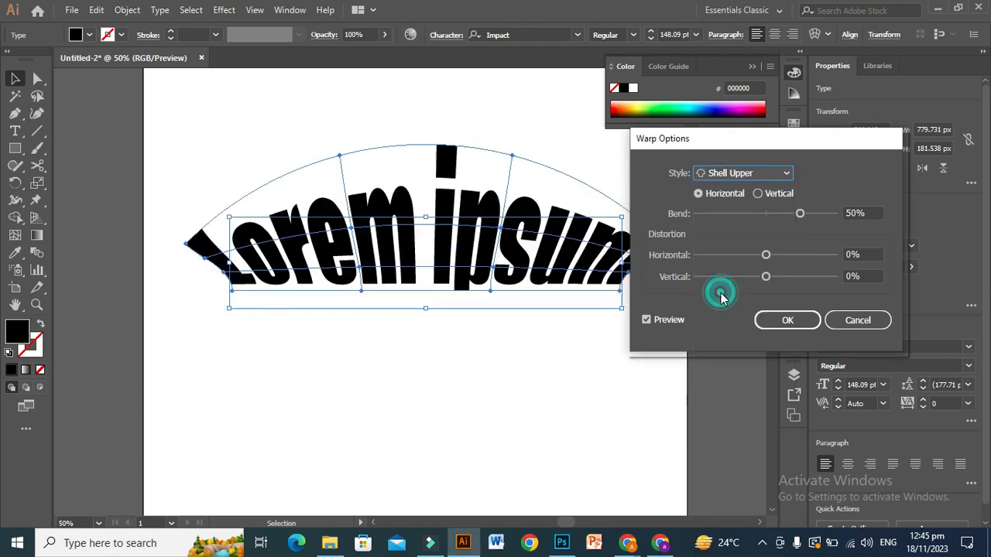
# Set the text's warp style to Flag and its bend to 42%.
pyautogui.click(787, 174)
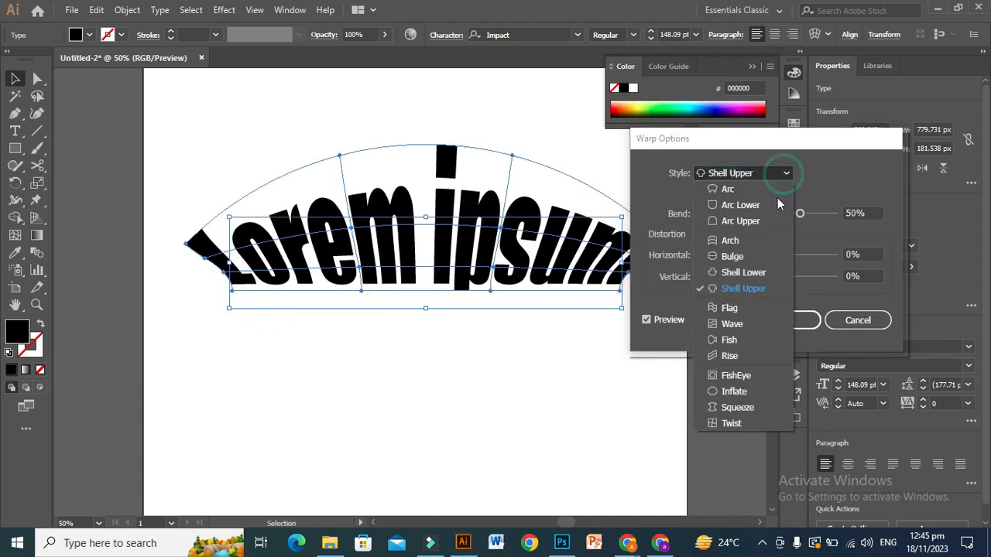
pyautogui.click(722, 310)
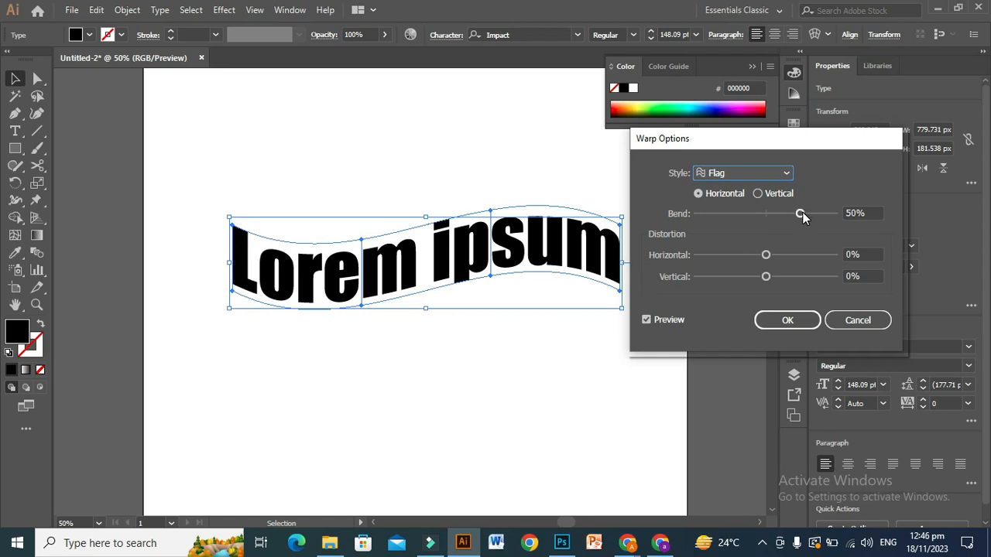
pyautogui.moveTo(803, 214); pyautogui.dragTo(770, 222)
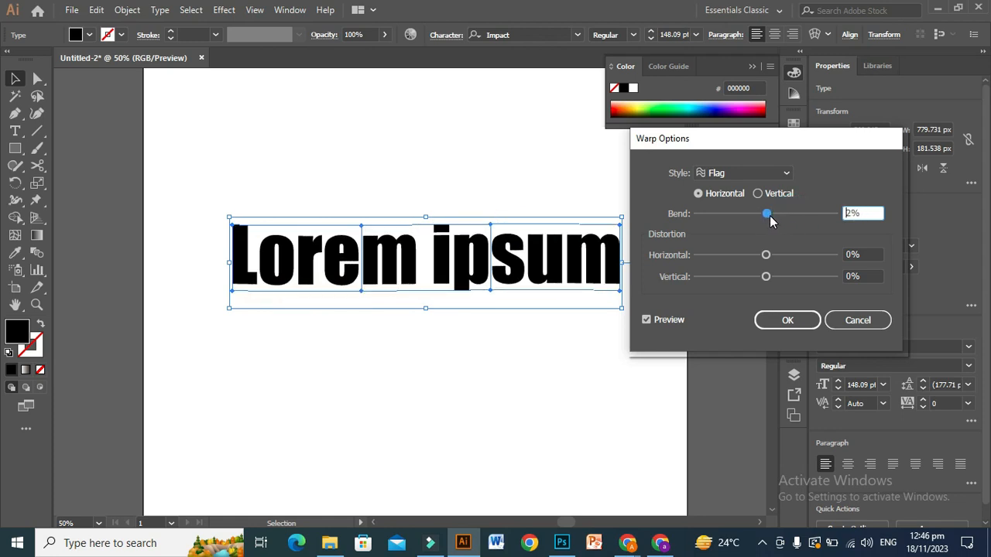
pyautogui.moveTo(769, 219); pyautogui.dragTo(794, 216)
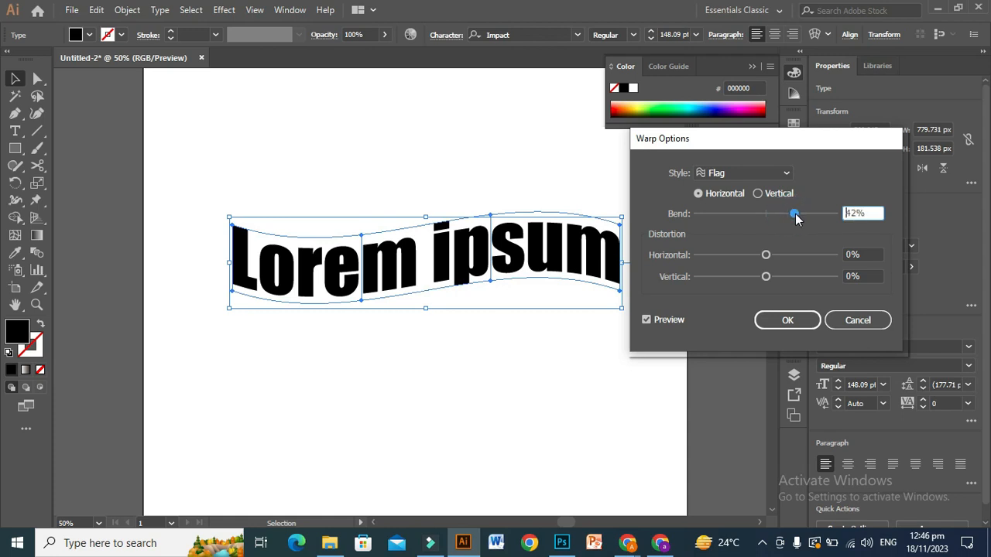
# Preview the Wave and Fish warp styles on the text.
pyautogui.click(787, 174)
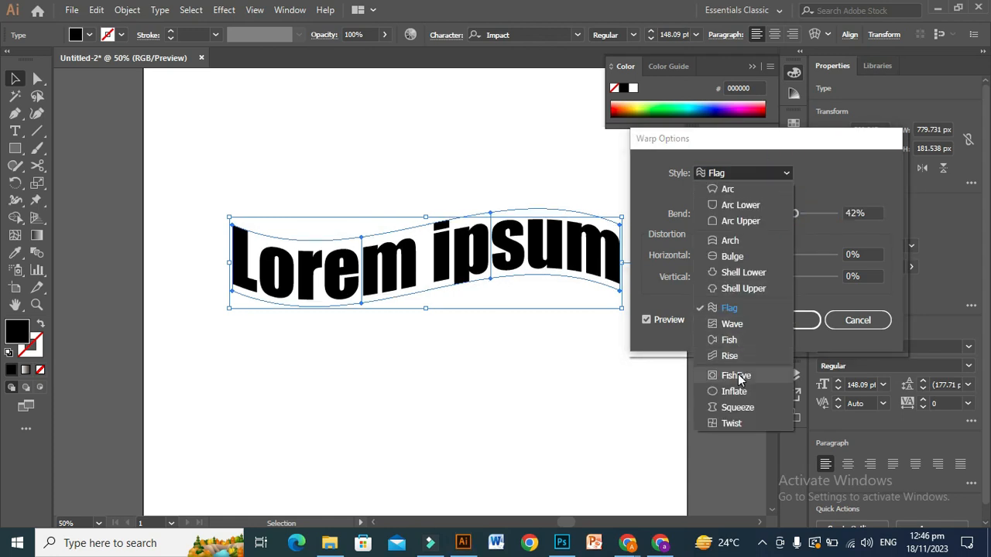
pyautogui.click(731, 323)
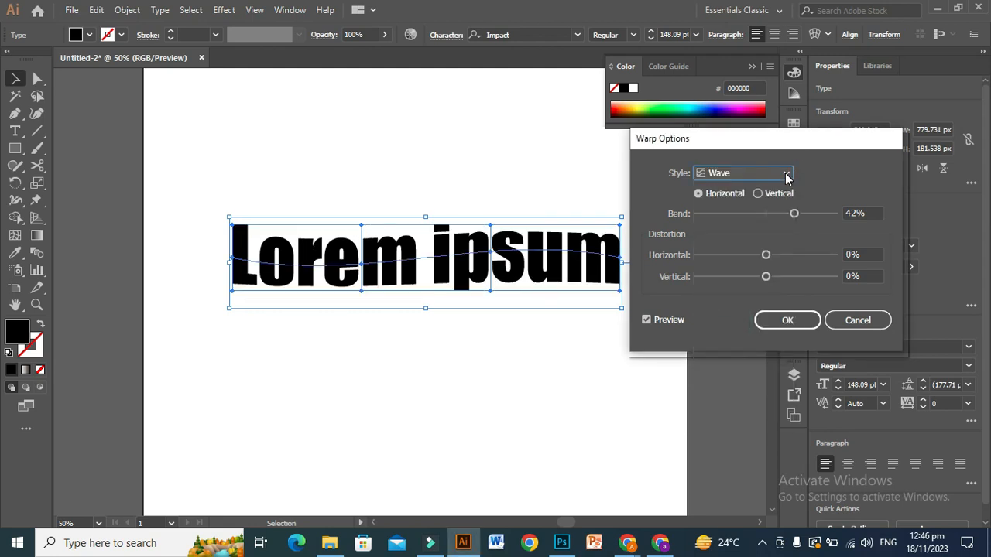
pyautogui.click(787, 174)
pyautogui.click(730, 340)
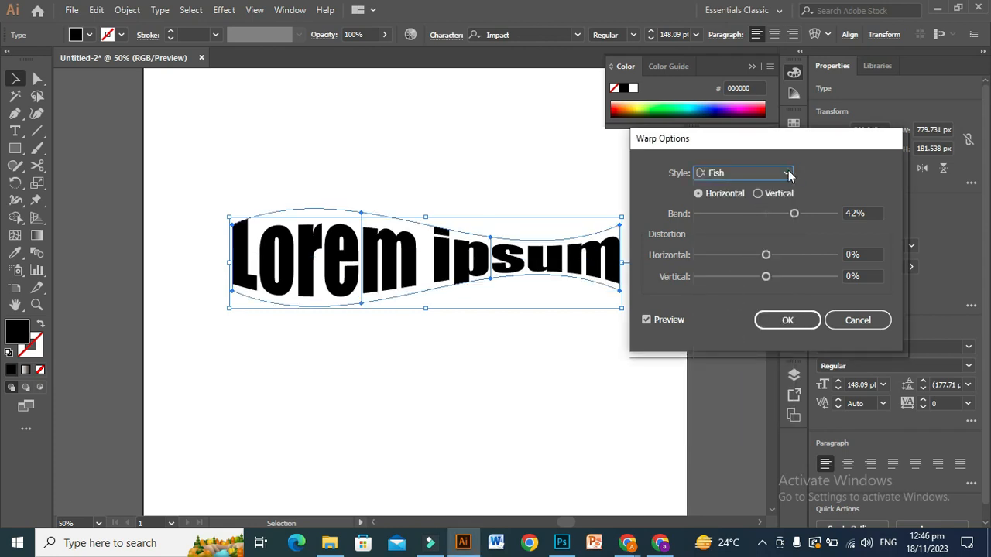
# Apply the warp envelope with the FishEye style and move the warped text toward the artboard's upper right.
pyautogui.click(789, 175)
pyautogui.click(736, 377)
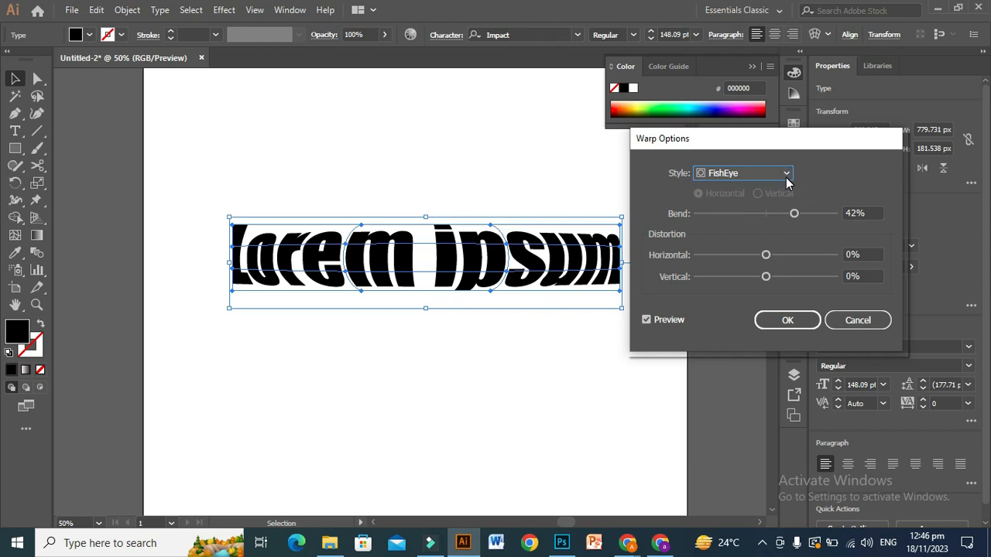
pyautogui.click(788, 323)
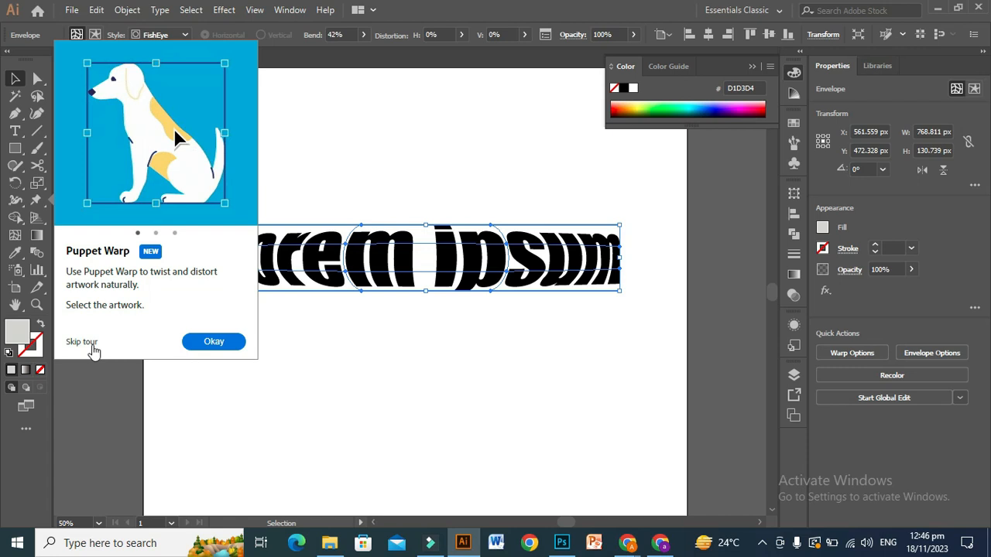
pyautogui.click(85, 343)
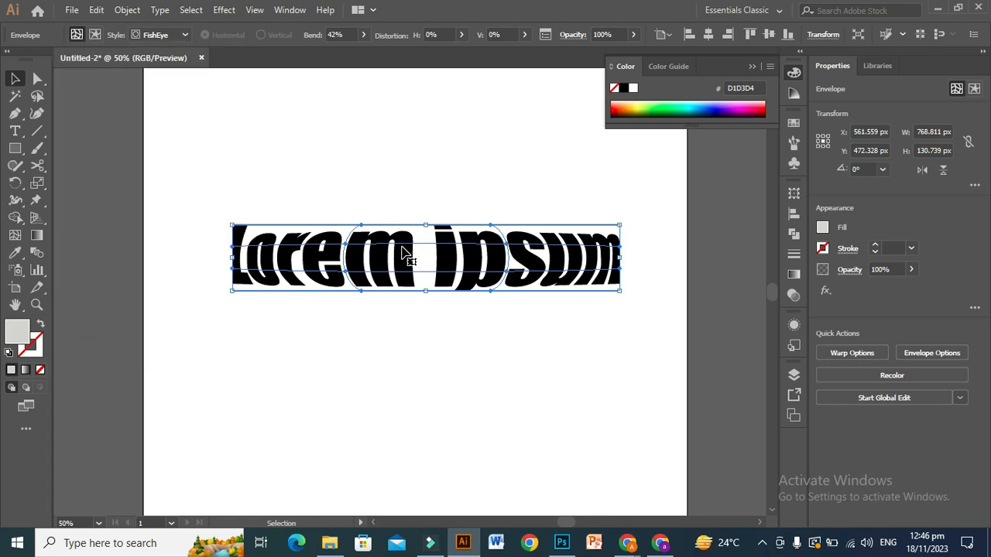
pyautogui.moveTo(431, 245); pyautogui.dragTo(599, 152)
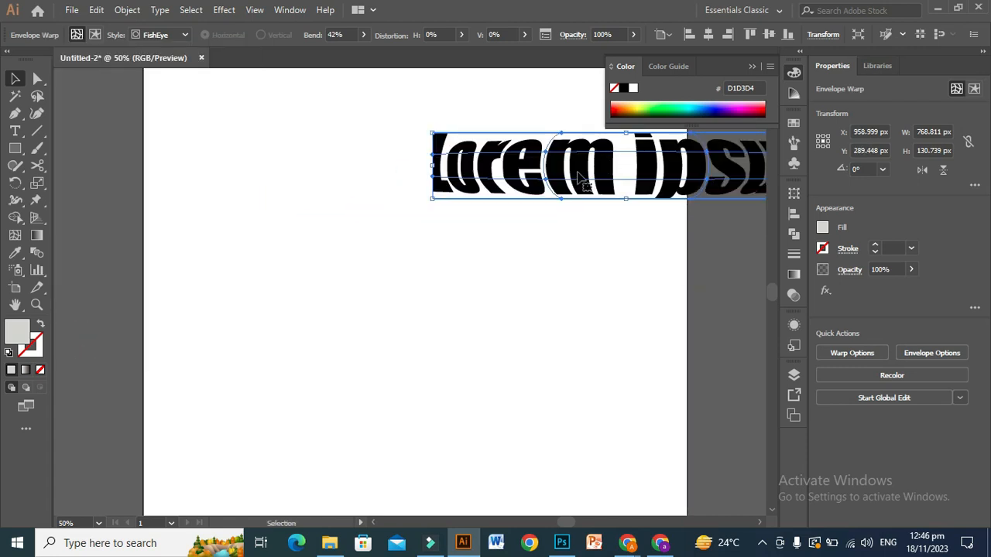
# Place the photo of the man at a computer from the desktop as an embedded image, scaled to about 308 × 154 px.
pyautogui.click(937, 7)
pyautogui.moveTo(135, 31); pyautogui.dragTo(436, 378)
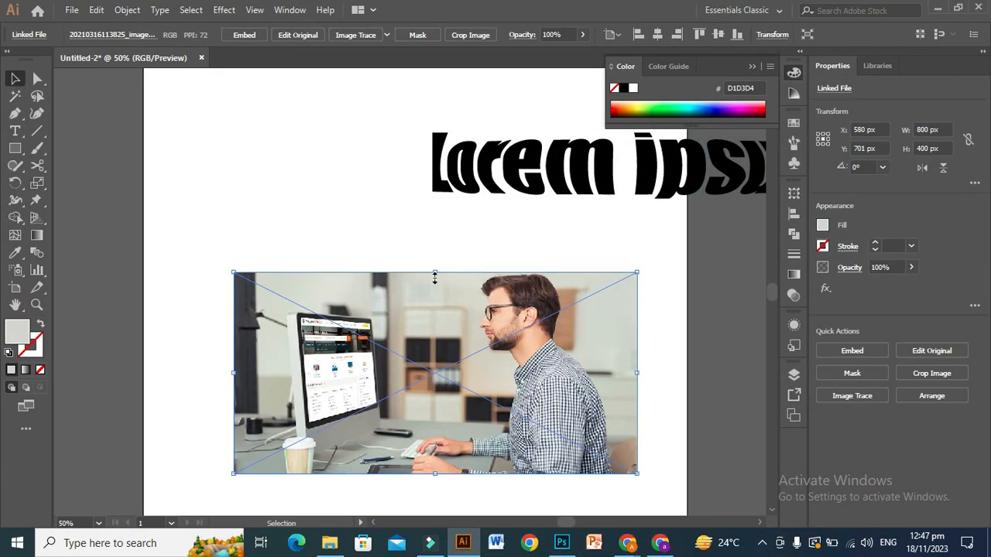
pyautogui.moveTo(435, 272); pyautogui.dragTo(299, 289)
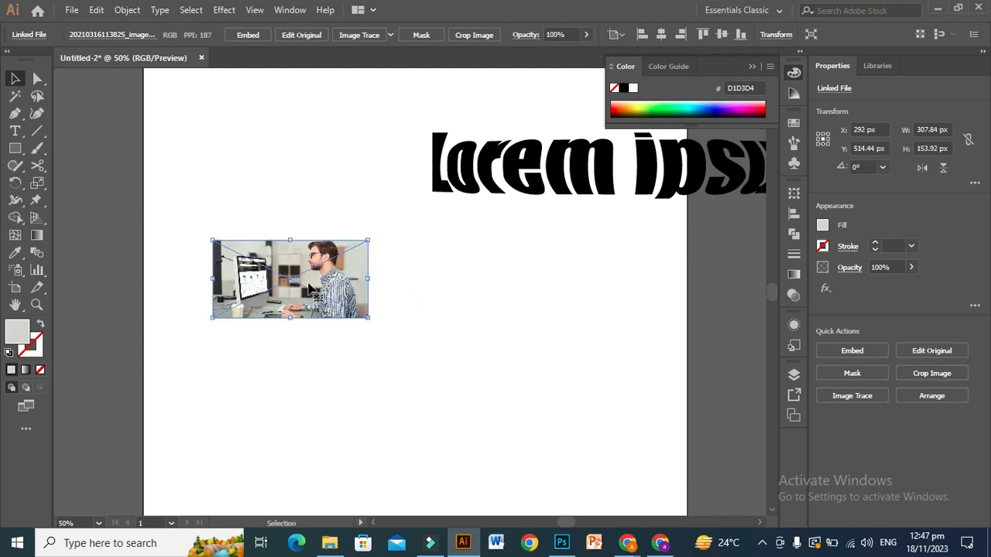
pyautogui.click(250, 36)
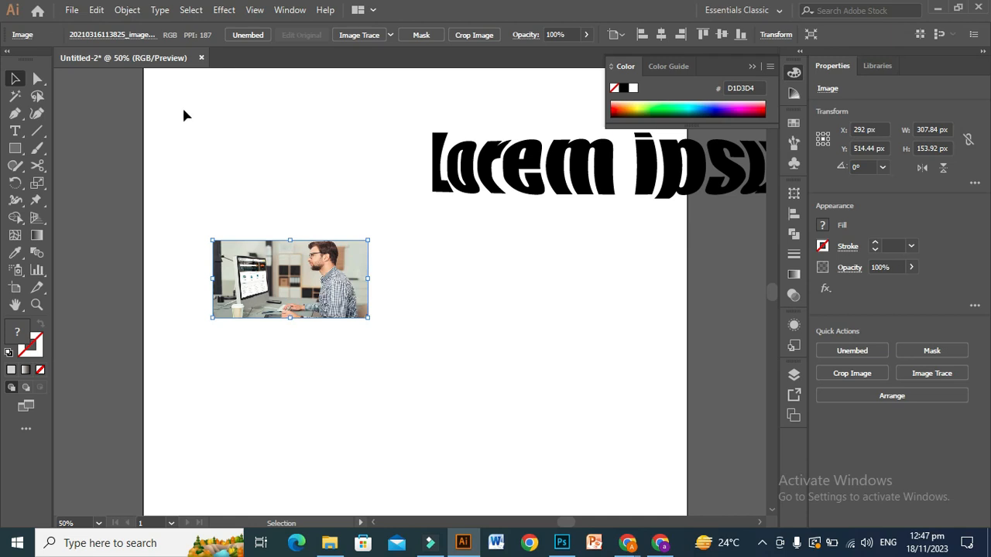
# Start a warp envelope on the photo and preview the Arc, Arc Lower, Arc Upper and Arch styles.
pyautogui.click(138, 14)
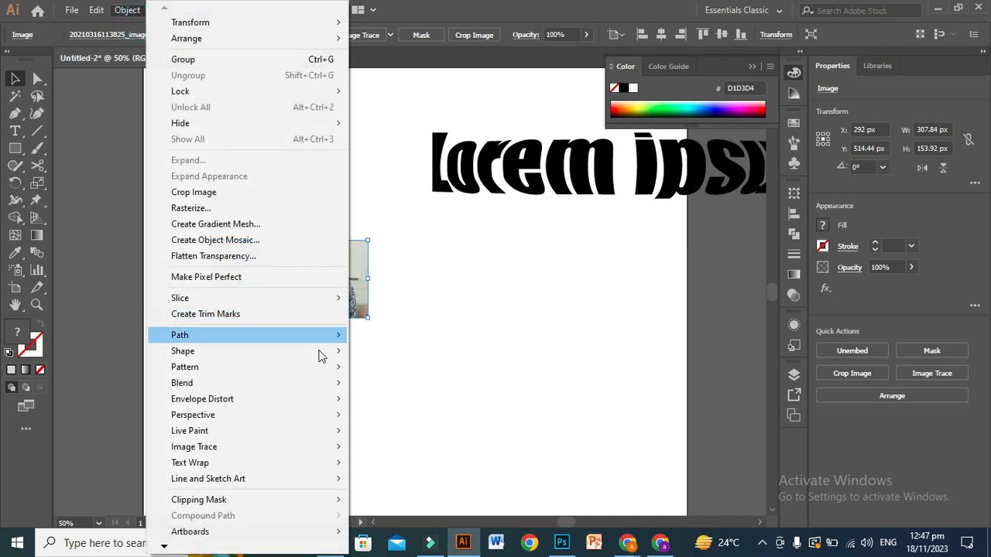
pyautogui.moveTo(301, 402)
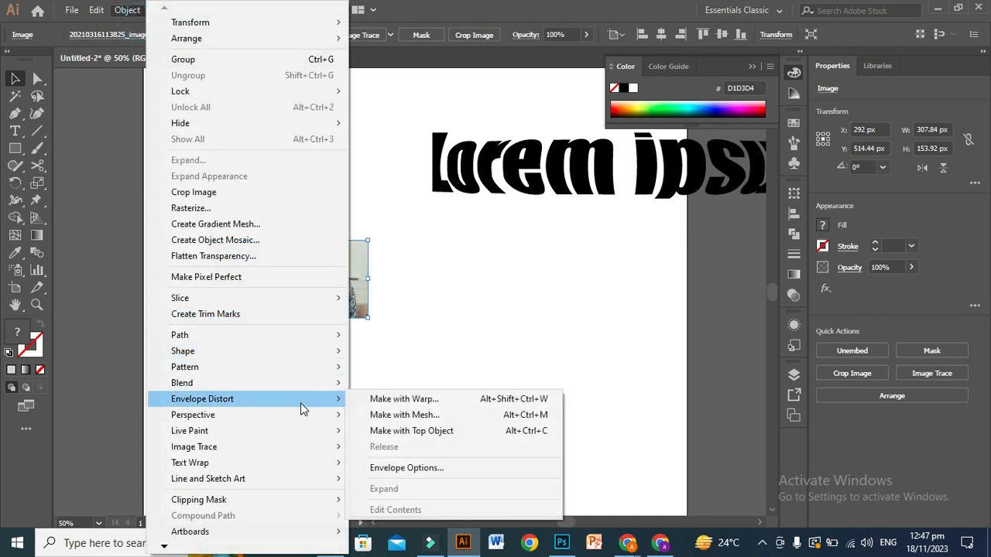
pyautogui.click(395, 400)
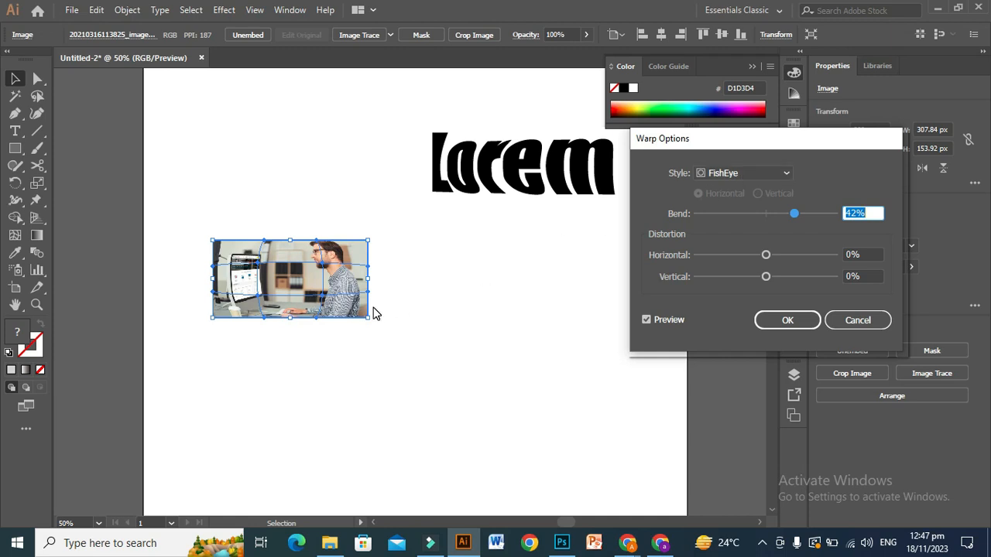
pyautogui.click(784, 171)
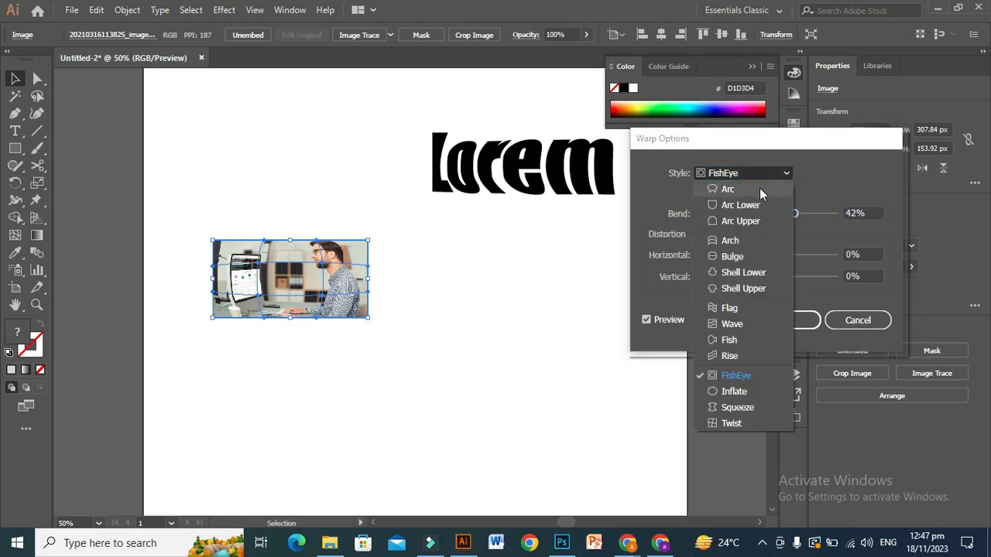
pyautogui.click(758, 189)
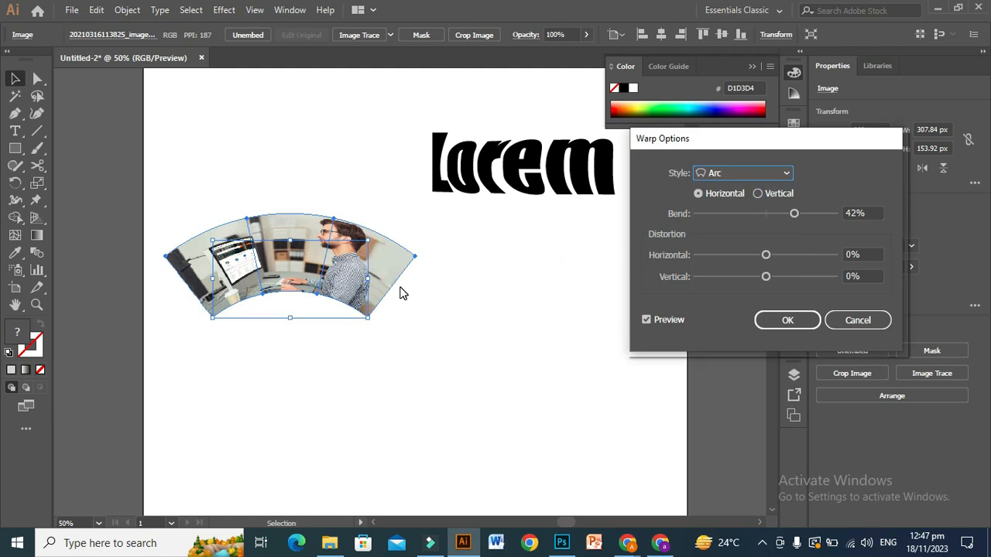
pyautogui.click(780, 175)
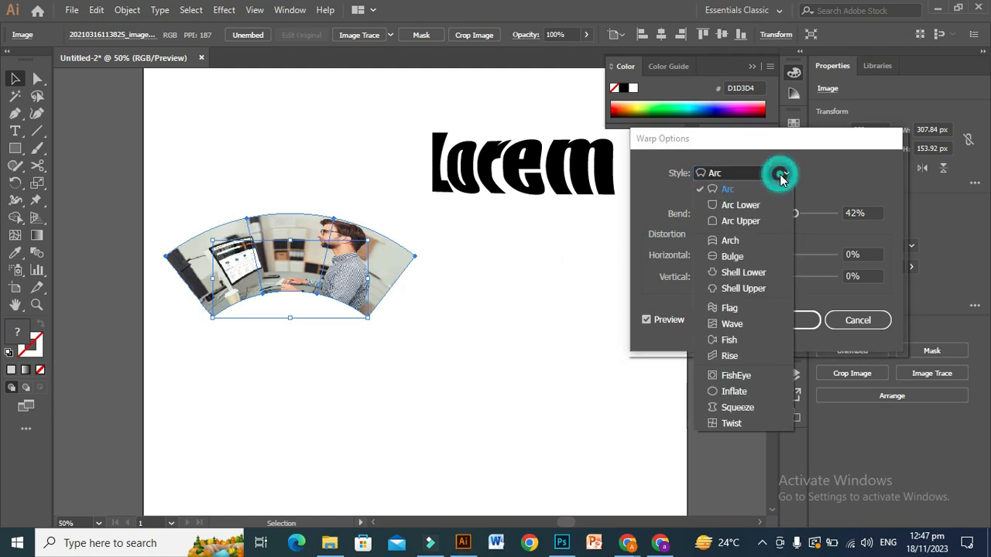
pyautogui.click(756, 209)
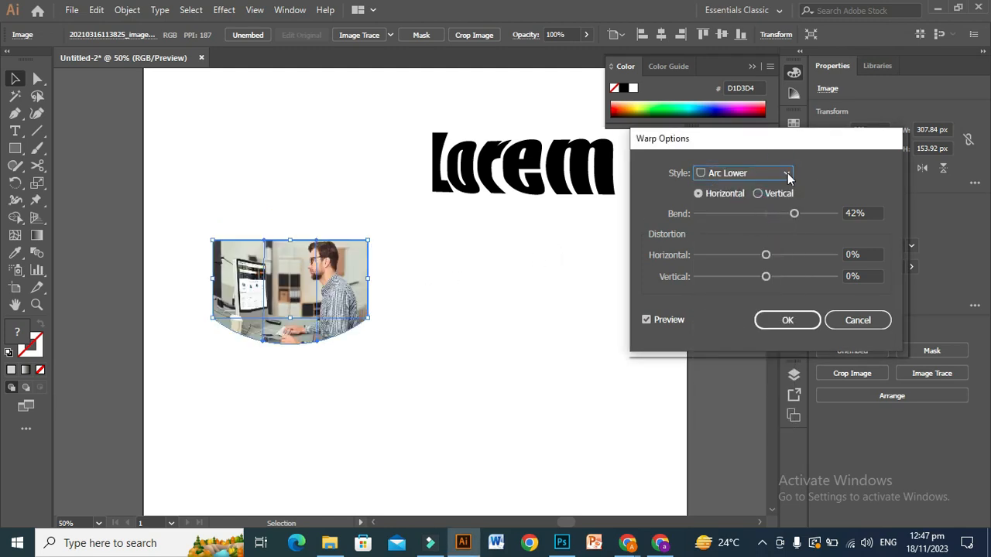
pyautogui.click(788, 177)
pyautogui.click(749, 220)
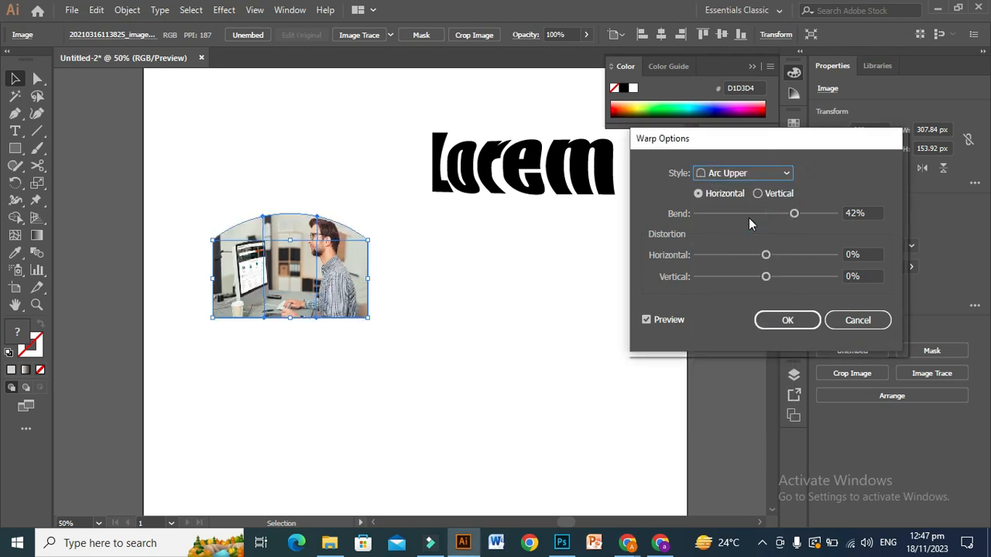
pyautogui.click(786, 176)
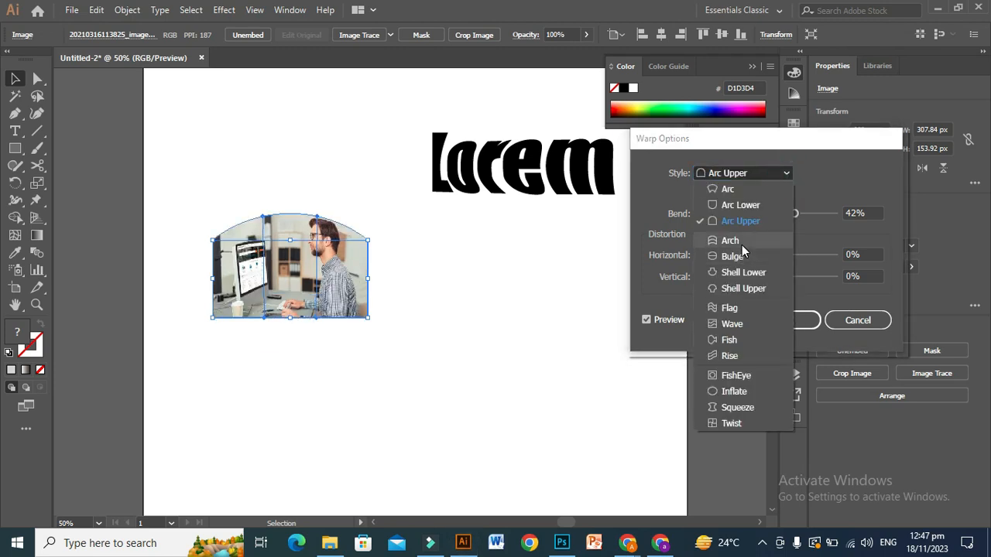
pyautogui.click(742, 245)
# Preview the Shell Lower, Wave and Flag warp styles on the photo.
pyautogui.click(787, 173)
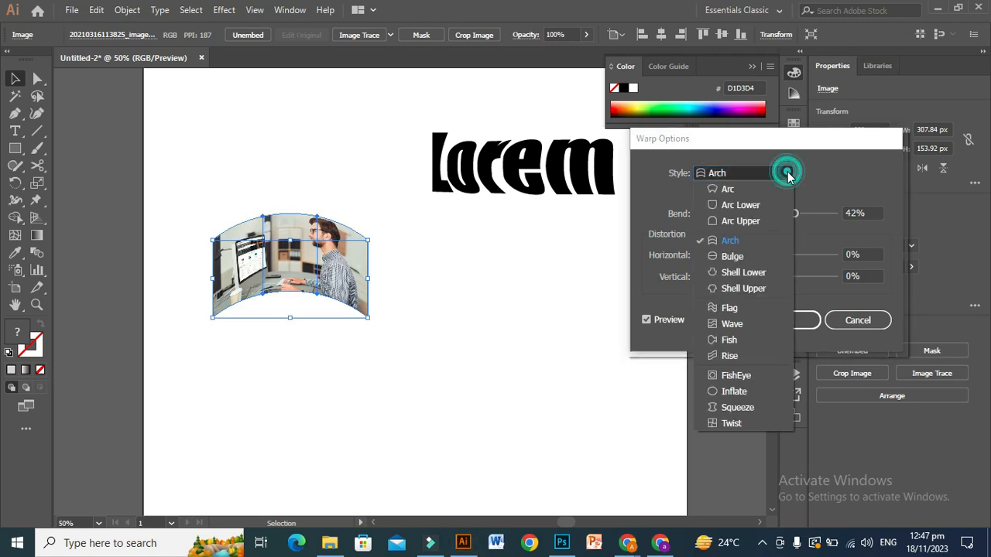
pyautogui.click(735, 275)
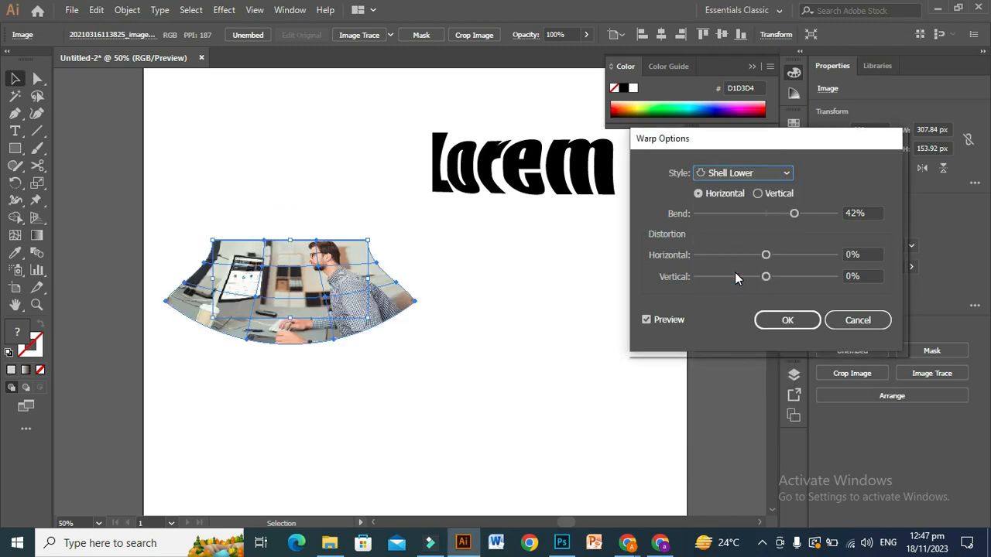
pyautogui.click(787, 174)
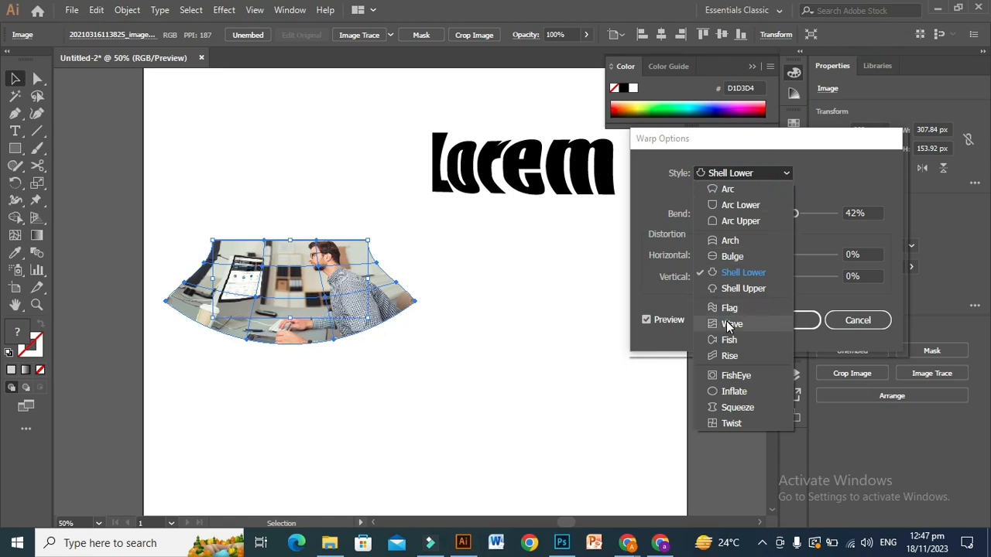
pyautogui.click(728, 322)
pyautogui.click(785, 177)
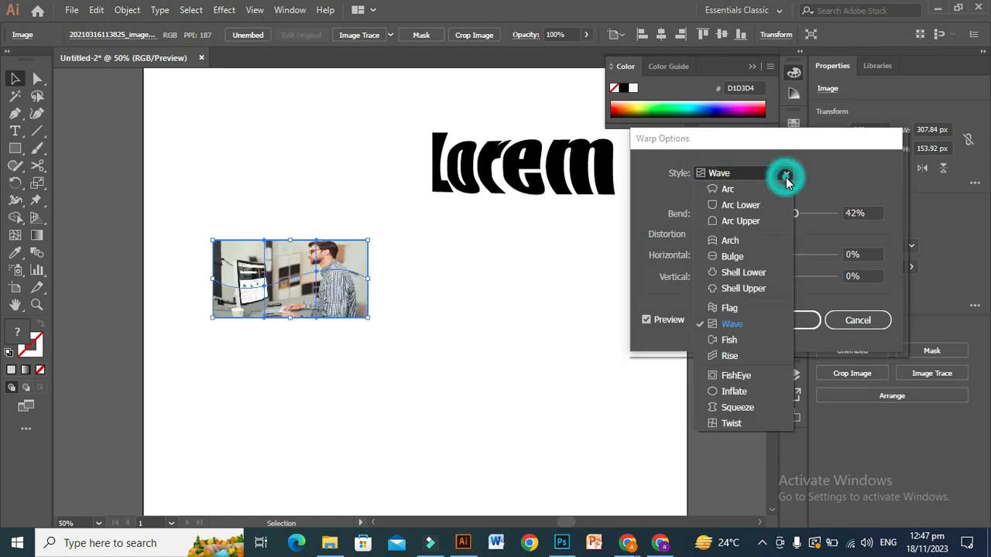
pyautogui.click(726, 309)
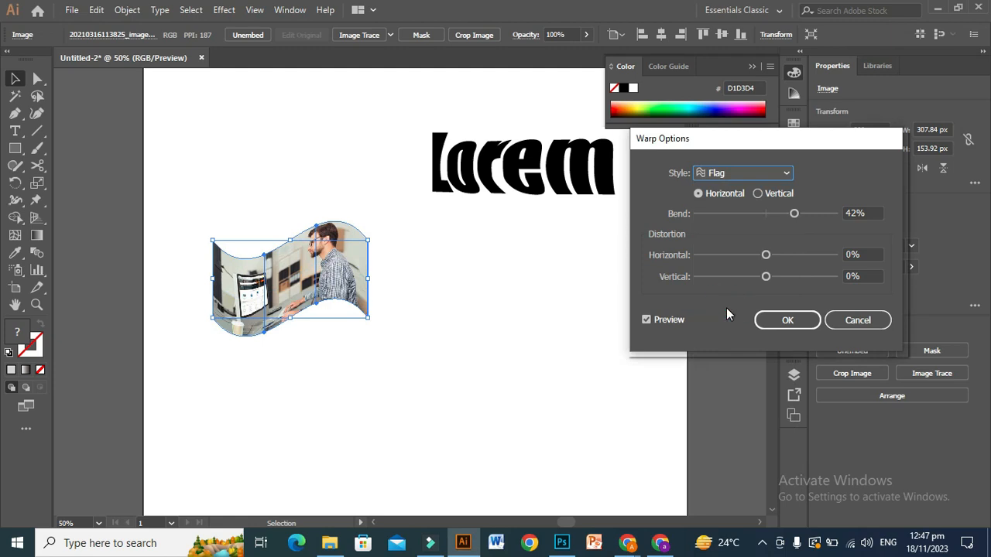
# Apply the warp envelope to the photo with the Fish style and a 56% bend.
pyautogui.click(786, 173)
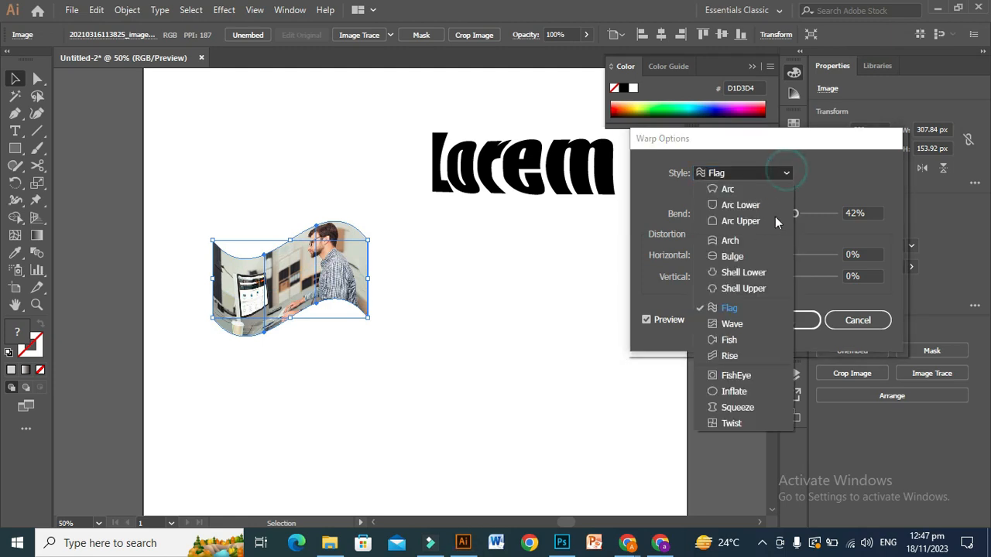
pyautogui.click(735, 341)
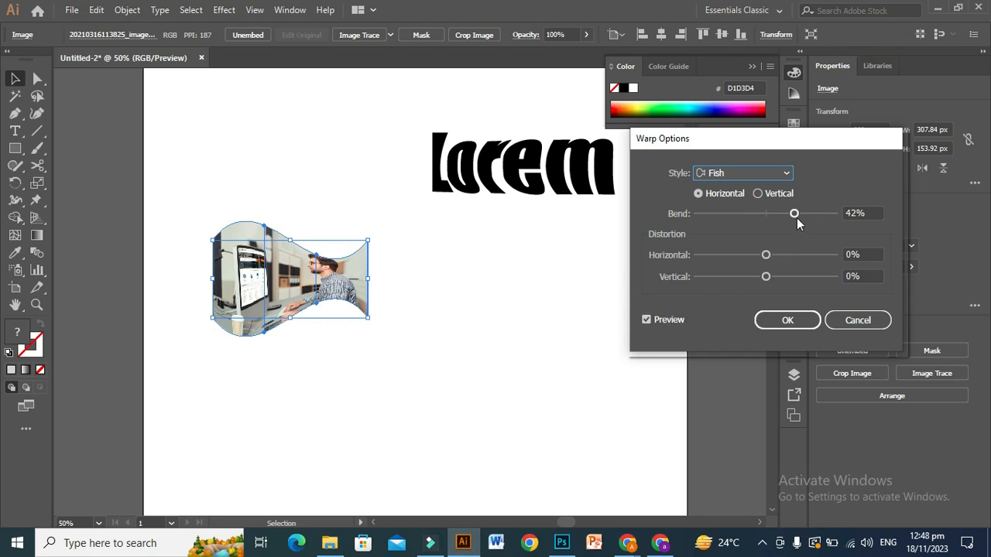
pyautogui.moveTo(796, 217); pyautogui.dragTo(806, 223)
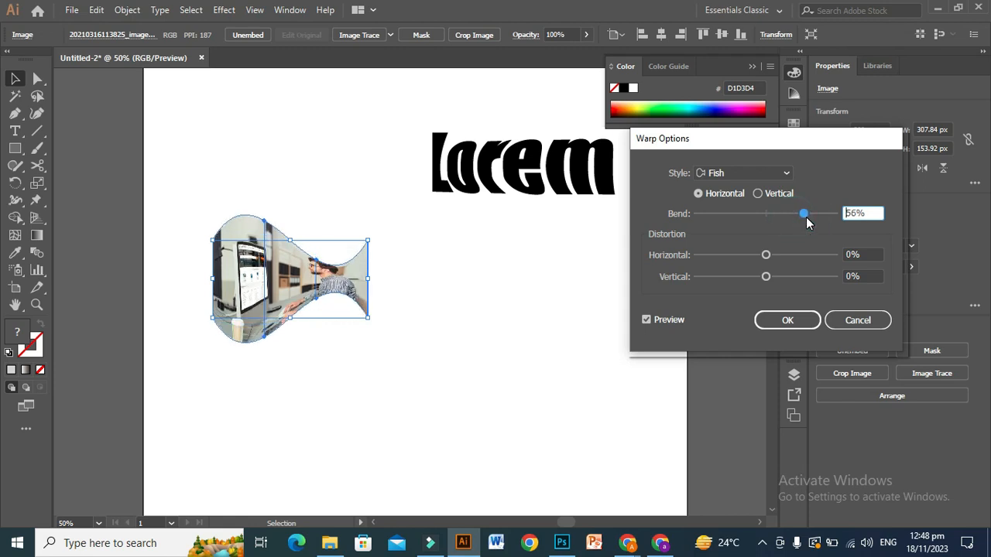
pyautogui.click(789, 320)
pyautogui.click(788, 321)
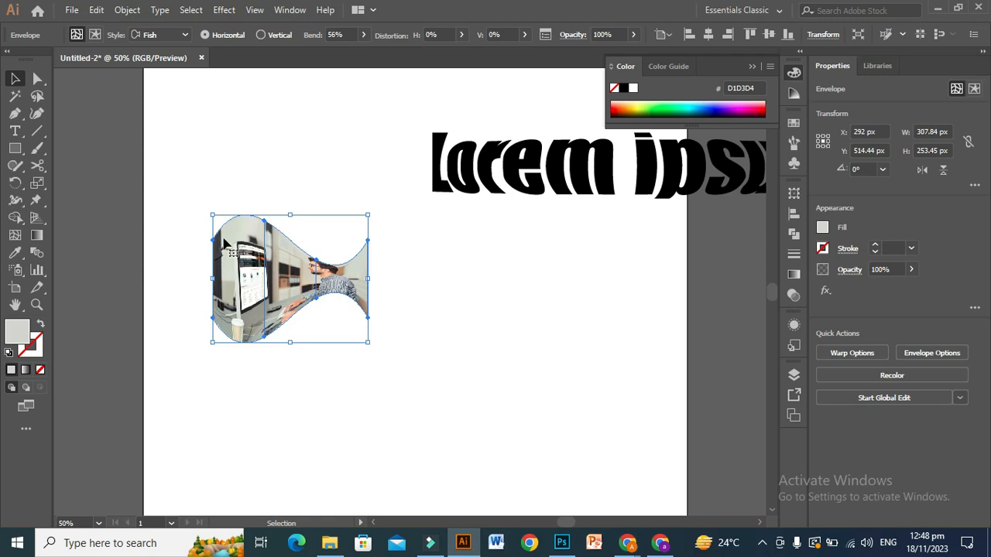
# Release the photo from its envelope, then pull the grey fish-shaped warp object off the photo and delete it.
pyautogui.click(136, 14)
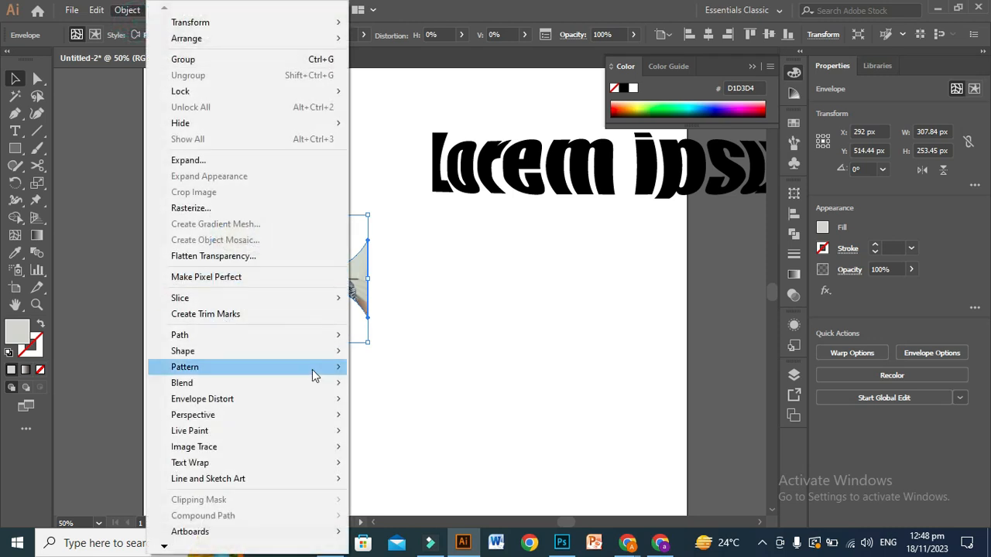
pyautogui.moveTo(327, 400)
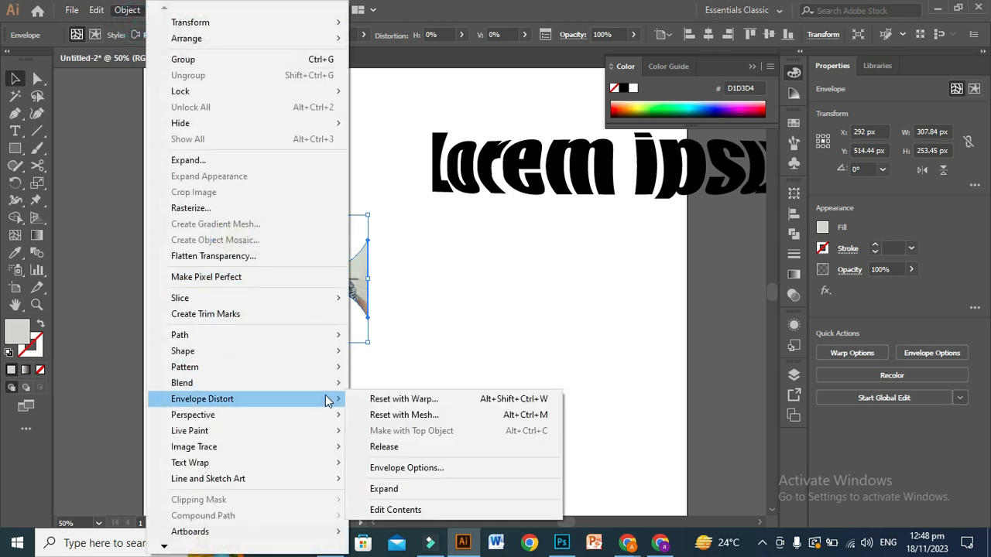
pyautogui.click(389, 454)
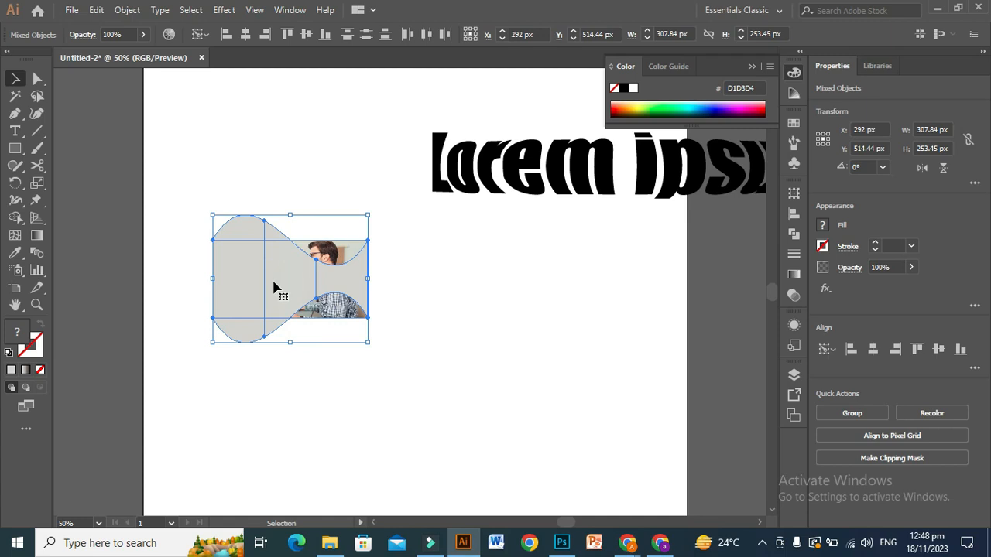
pyautogui.click(446, 312)
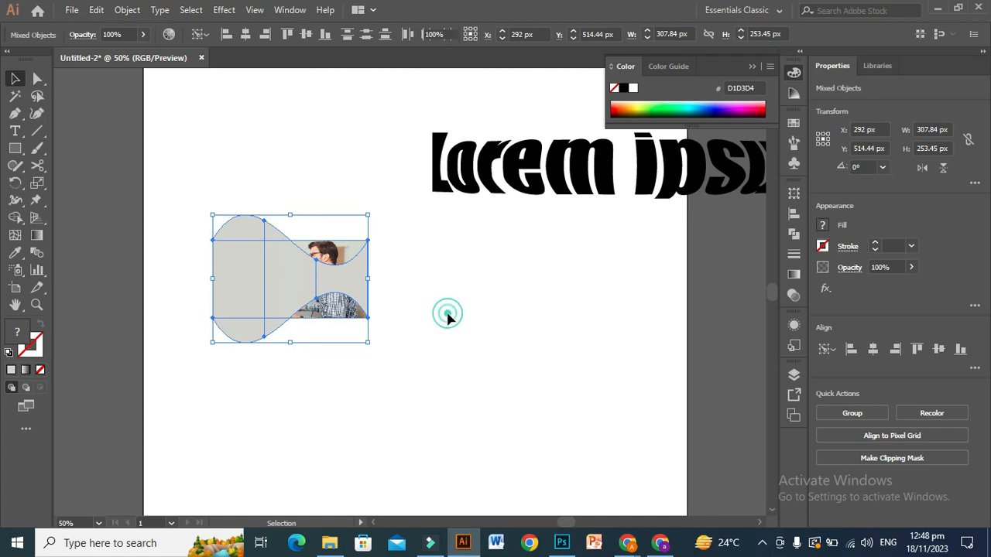
pyautogui.click(295, 278)
pyautogui.moveTo(296, 278); pyautogui.dragTo(547, 365)
pyautogui.press('Delete')
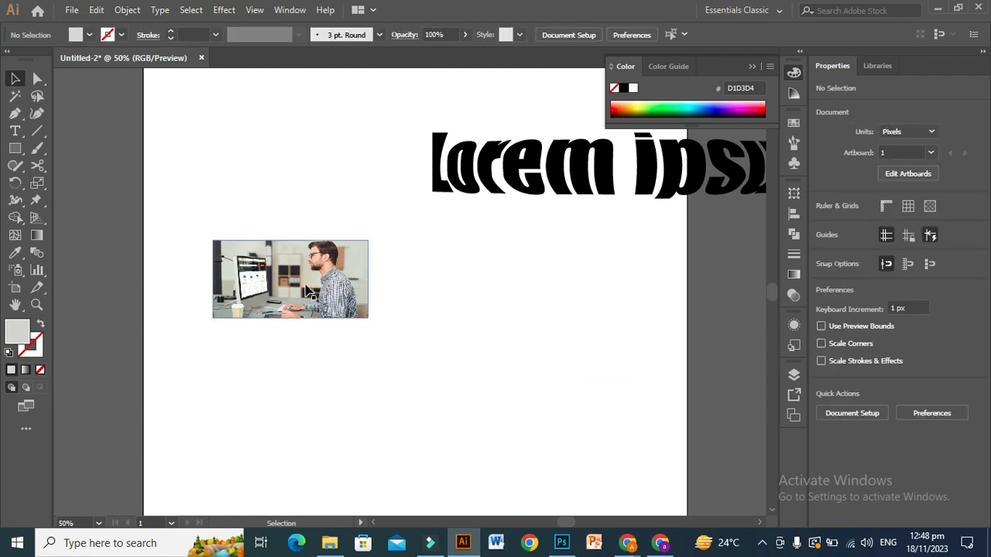
# Enlarge the photo proportionally to about 473 × 237 px.
pyautogui.click(295, 288)
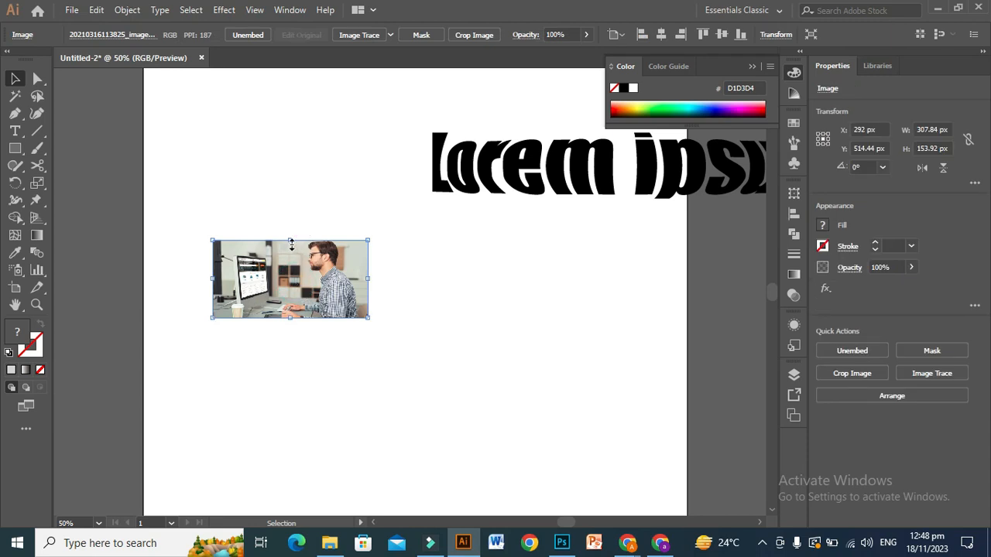
pyautogui.moveTo(291, 244); pyautogui.dragTo(289, 199)
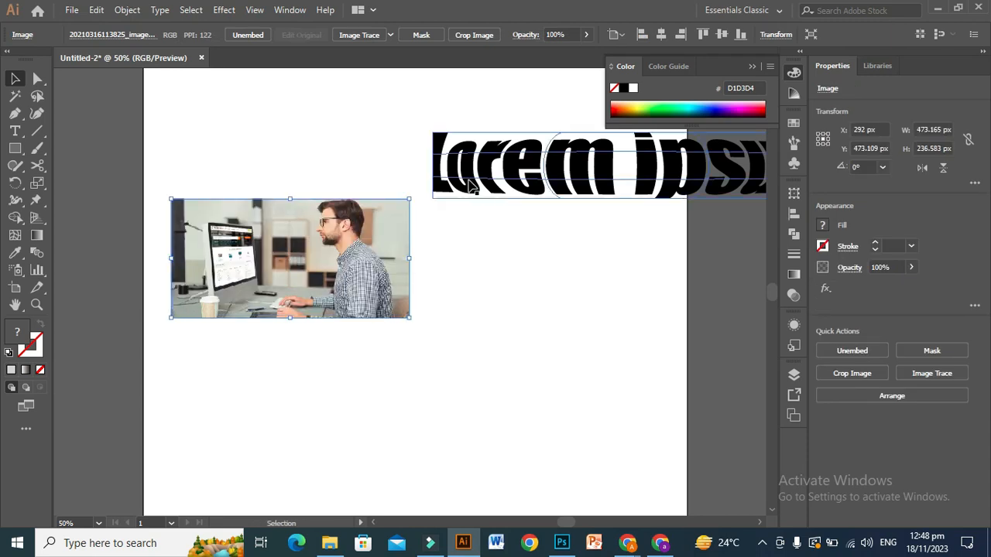
# Release the Lorem ipsum text from its FishEye envelope and delete the grey warp shape covering it.
pyautogui.click(473, 185)
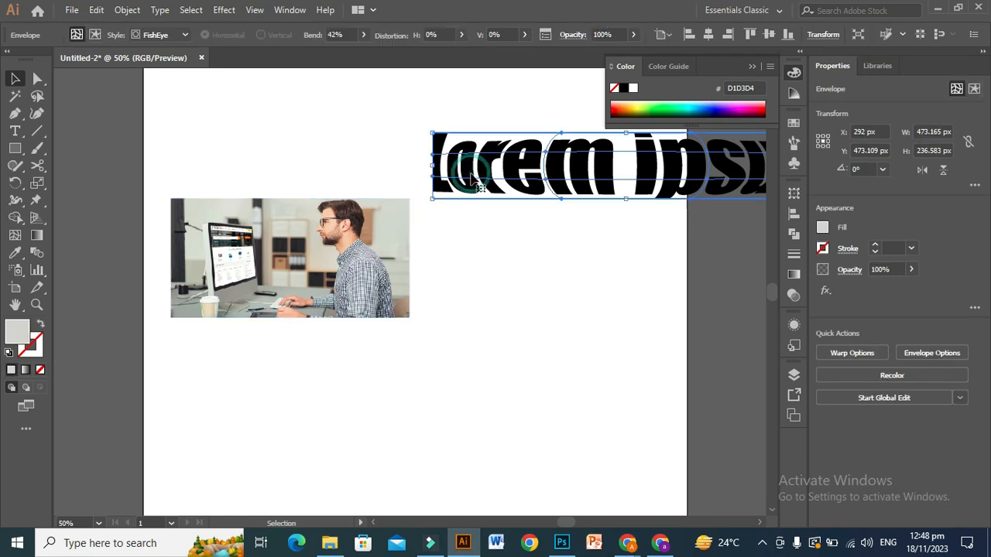
pyautogui.click(127, 10)
pyautogui.moveTo(284, 405)
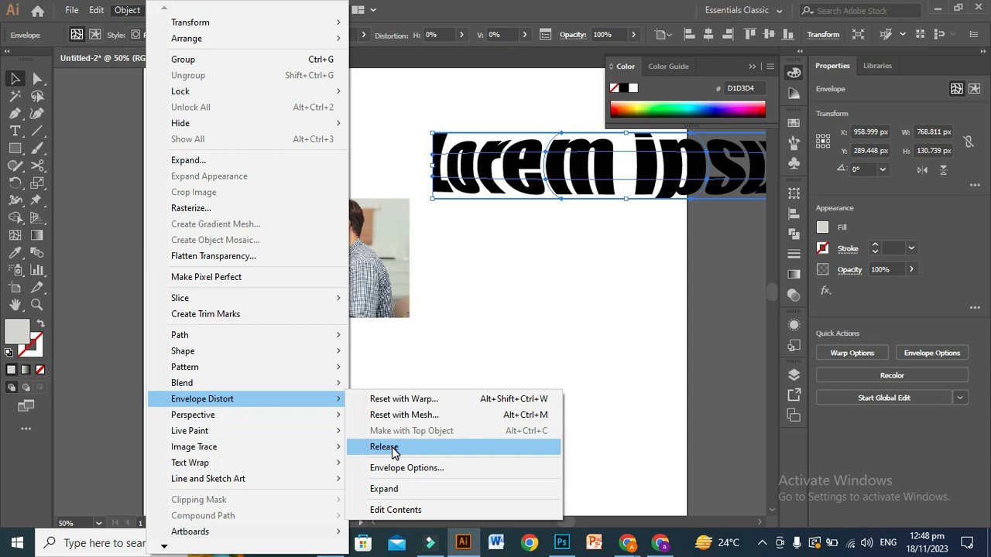
pyautogui.click(393, 449)
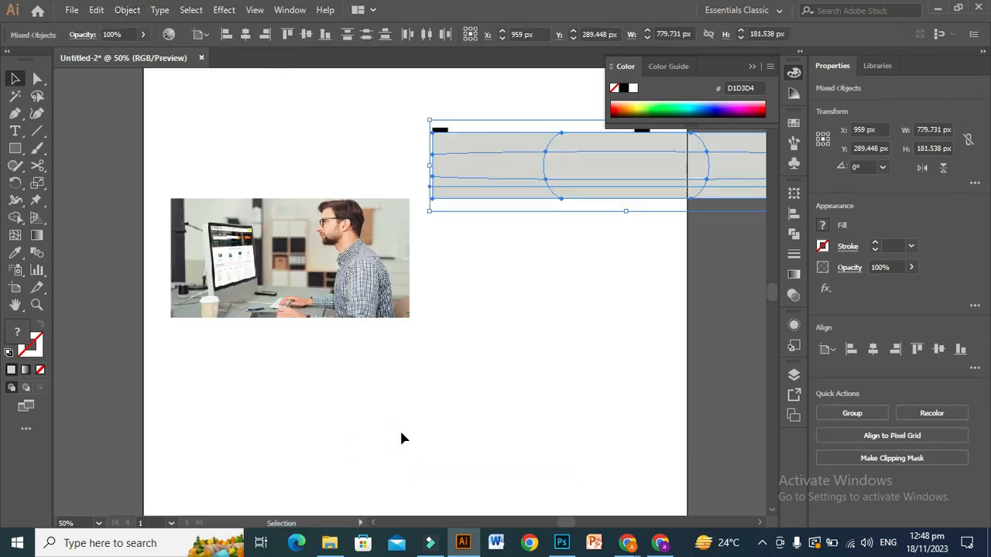
pyautogui.click(526, 275)
pyautogui.click(540, 170)
pyautogui.moveTo(540, 179); pyautogui.dragTo(538, 320)
pyautogui.press('Delete')
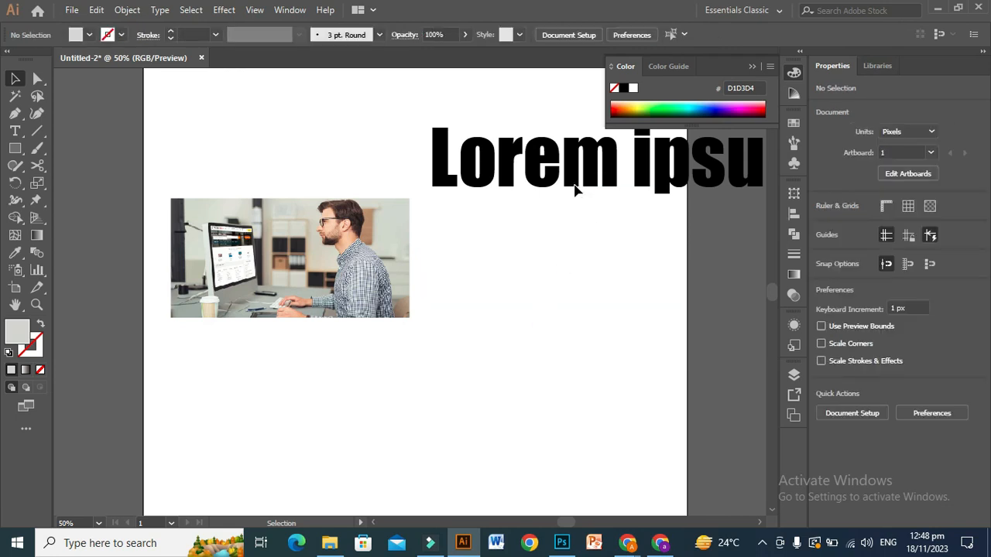
# Move the Lorem ipsum text fully onto the artboard and the photo below it, to about X 460, Y 634 px.
pyautogui.moveTo(574, 188); pyautogui.dragTo(363, 172)
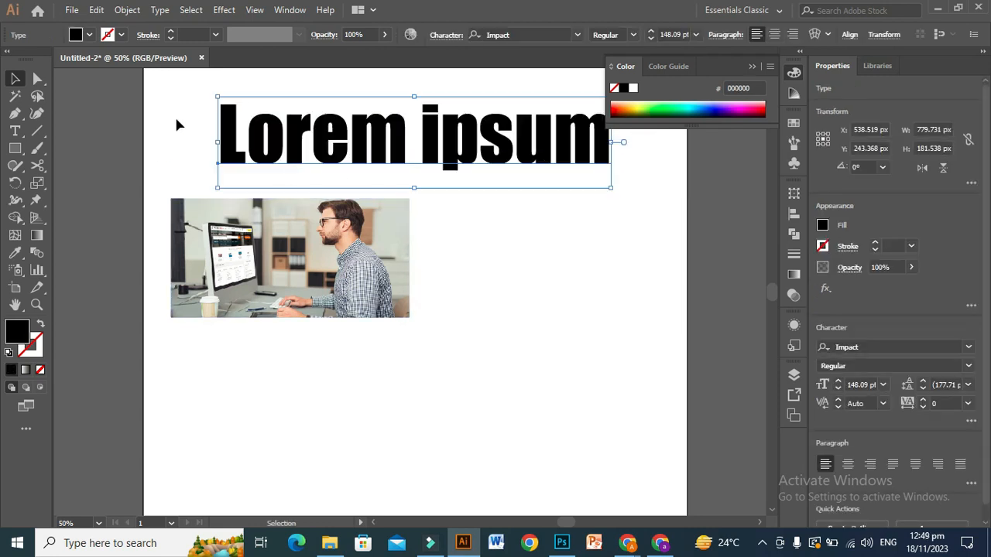
pyautogui.moveTo(237, 266); pyautogui.dragTo(323, 348)
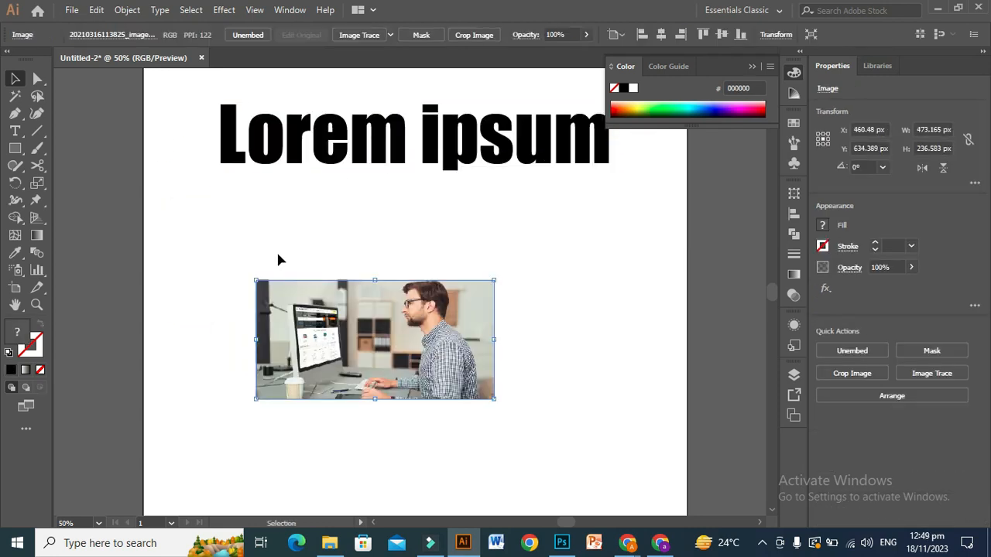
pyautogui.click(129, 13)
pyautogui.moveTo(269, 405)
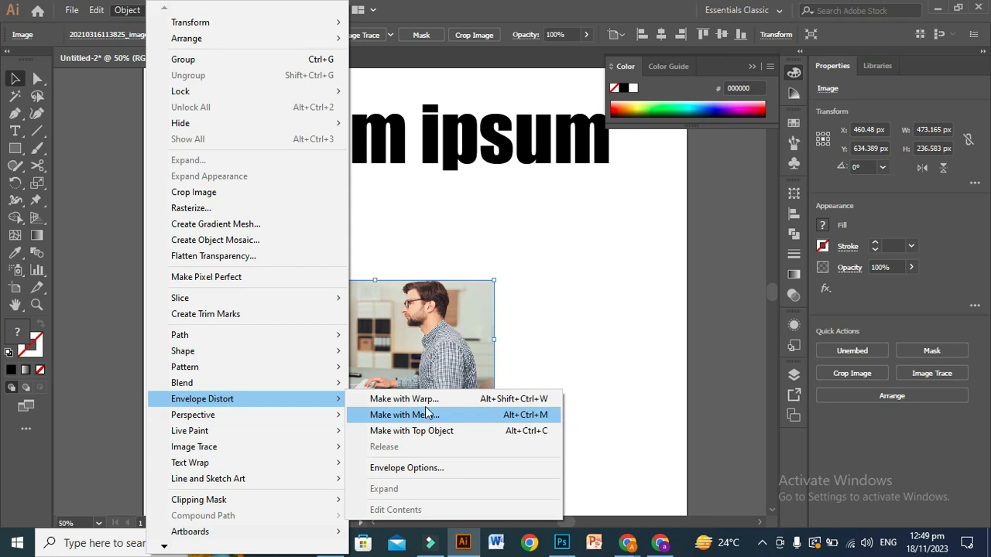
pyautogui.click(469, 150)
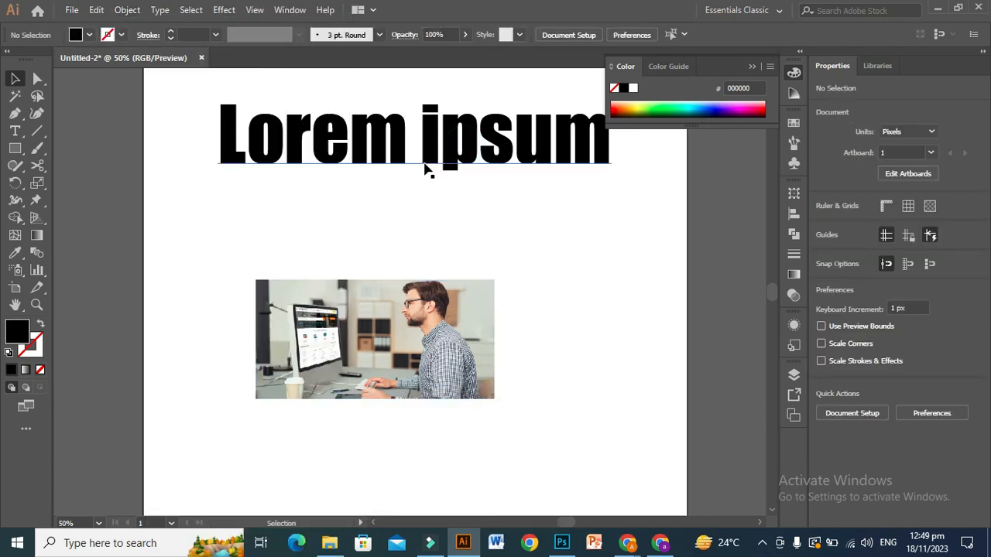
# Move the Lorem ipsum text down to about X 530, Y 357 px and apply a previewed envelope mesh with 4 rows and 4 columns.
pyautogui.click(428, 163)
pyautogui.moveTo(426, 162); pyautogui.dragTo(422, 225)
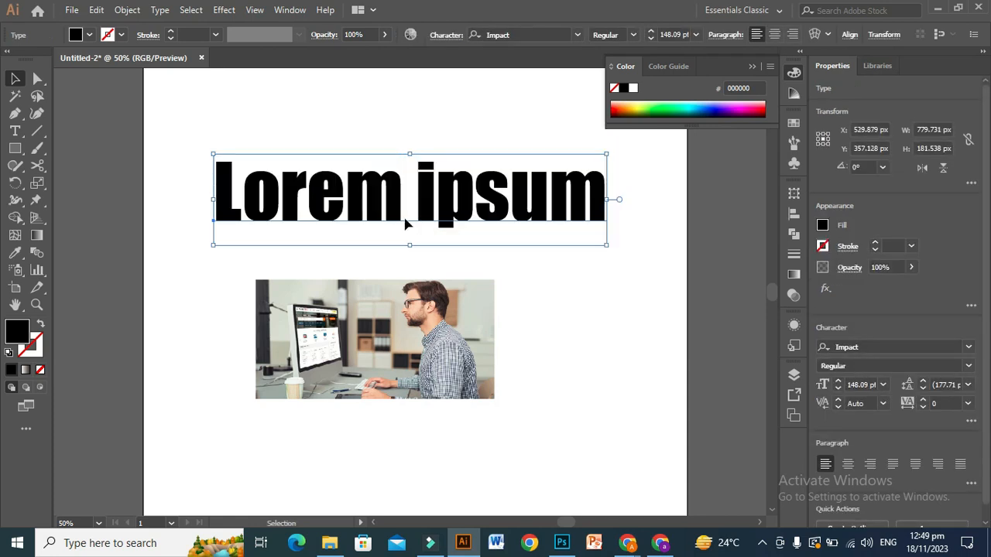
pyautogui.click(131, 11)
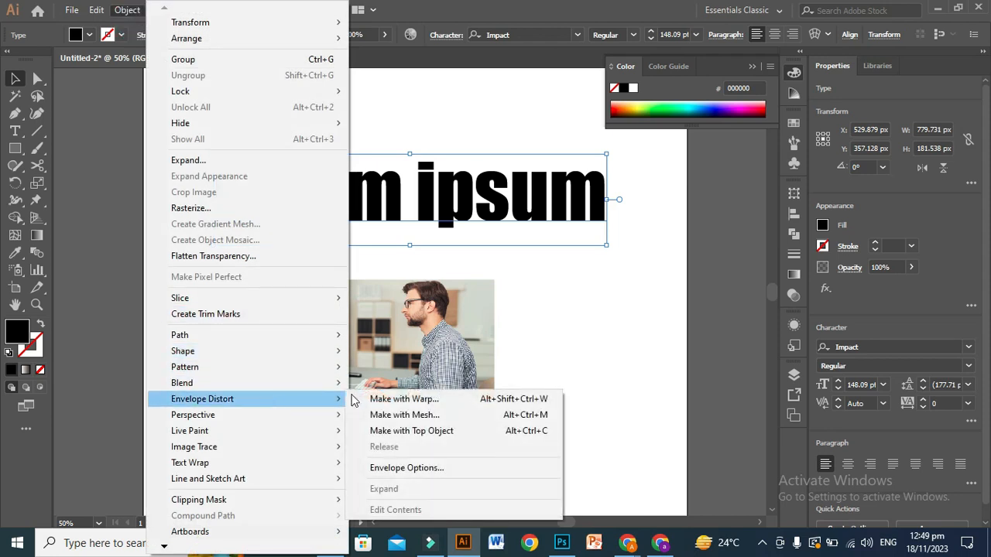
pyautogui.click(426, 418)
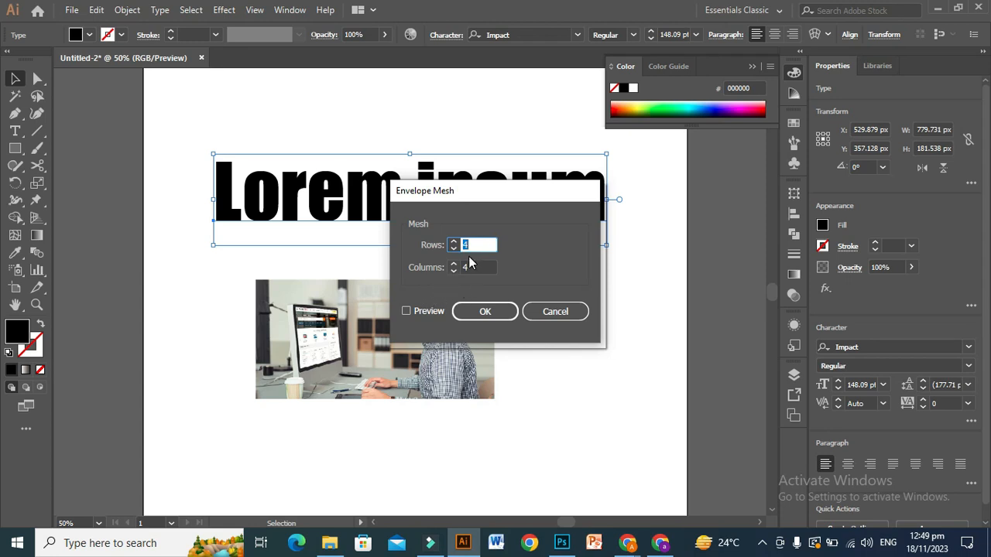
pyautogui.click(406, 312)
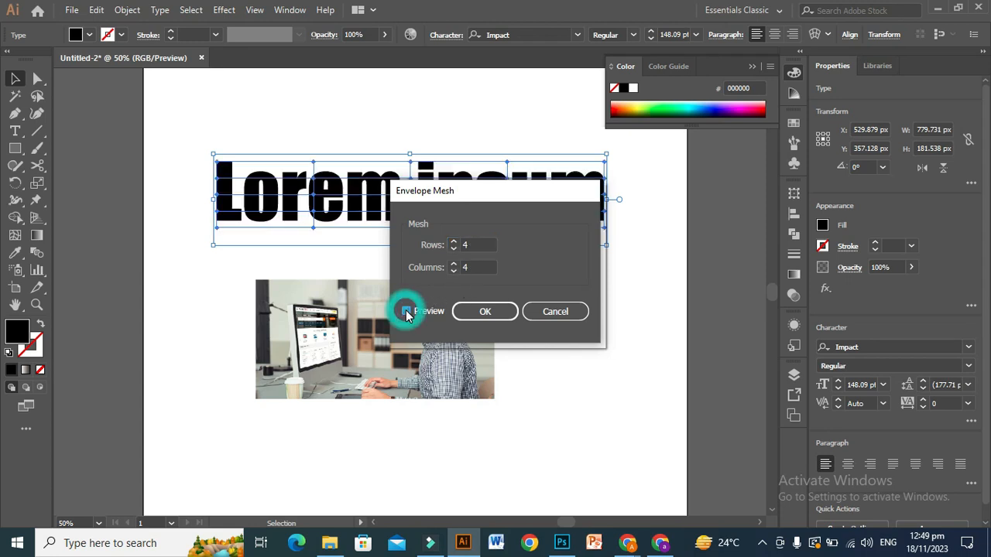
pyautogui.moveTo(468, 199); pyautogui.dragTo(585, 202)
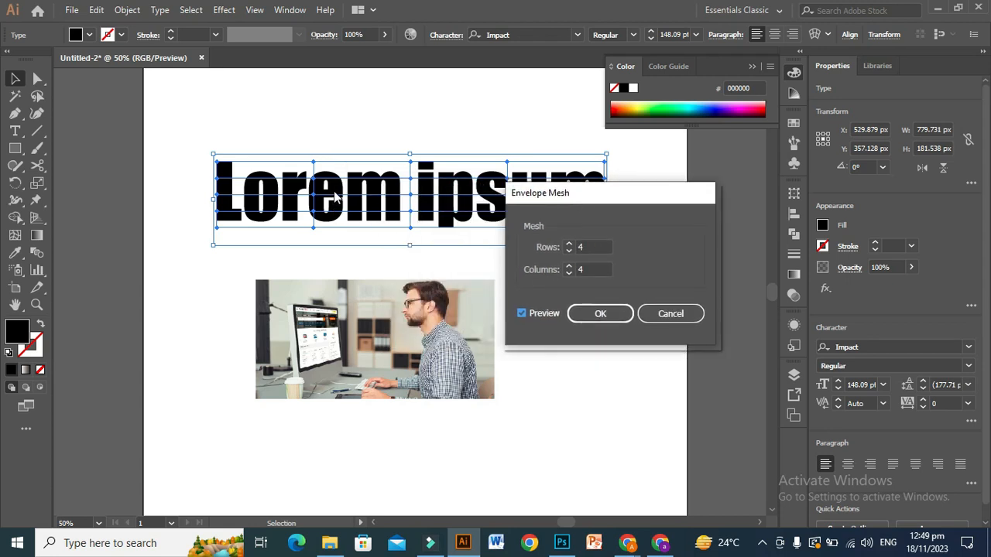
pyautogui.click(599, 315)
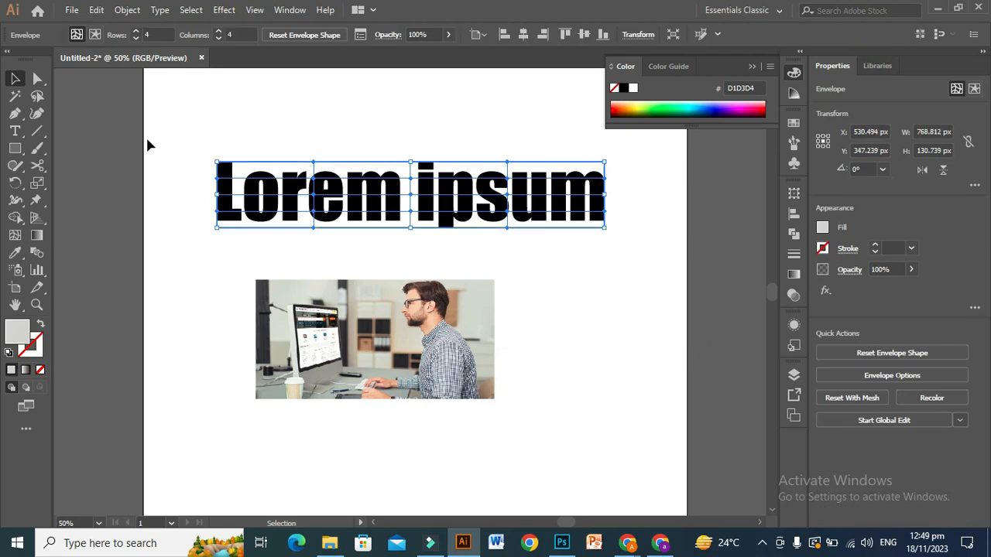
# Bulge the Lorem ipsum mesh up and down at its first inner column line, and pull its left corners outward.
pyautogui.click(37, 81)
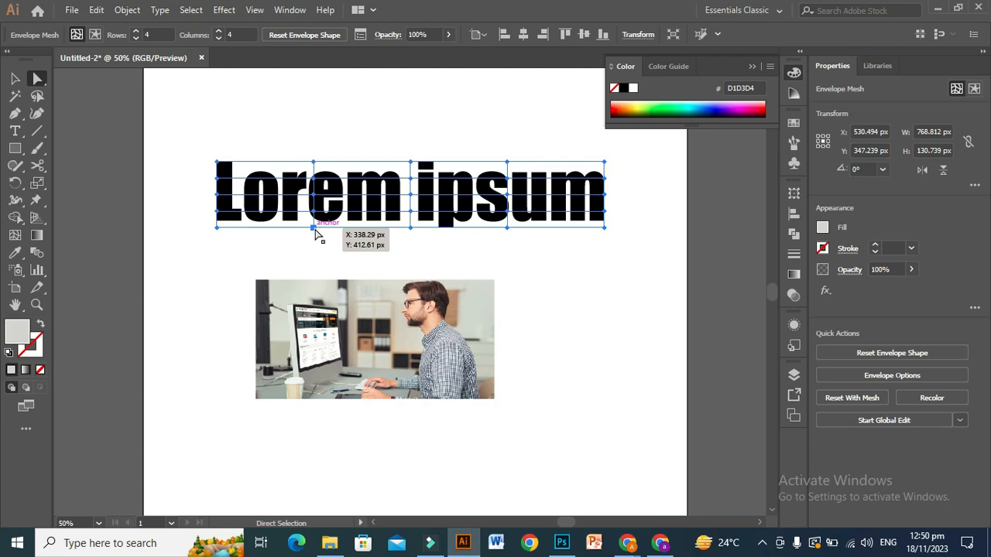
pyautogui.moveTo(312, 162); pyautogui.dragTo(312, 138)
pyautogui.moveTo(314, 230); pyautogui.dragTo(313, 251)
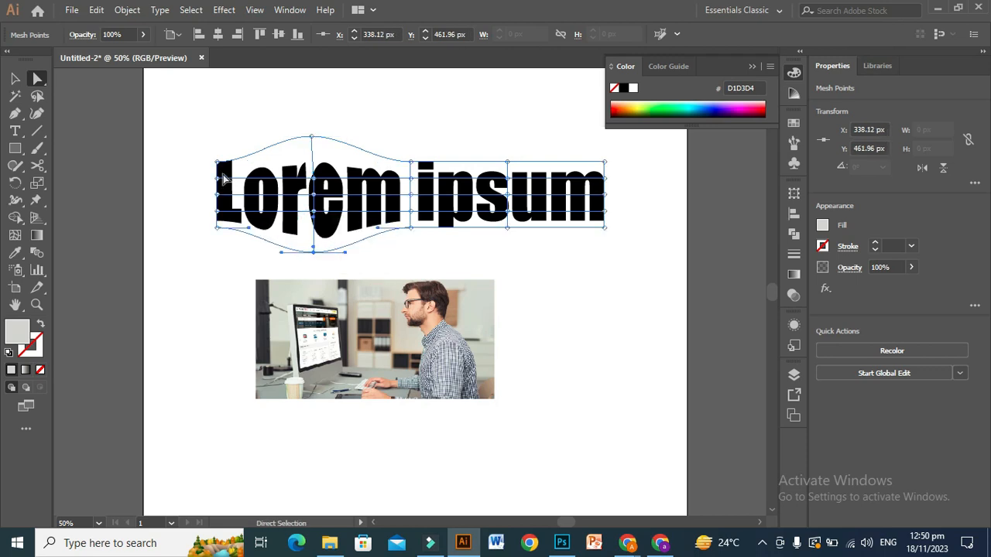
pyautogui.moveTo(218, 178); pyautogui.dragTo(210, 250)
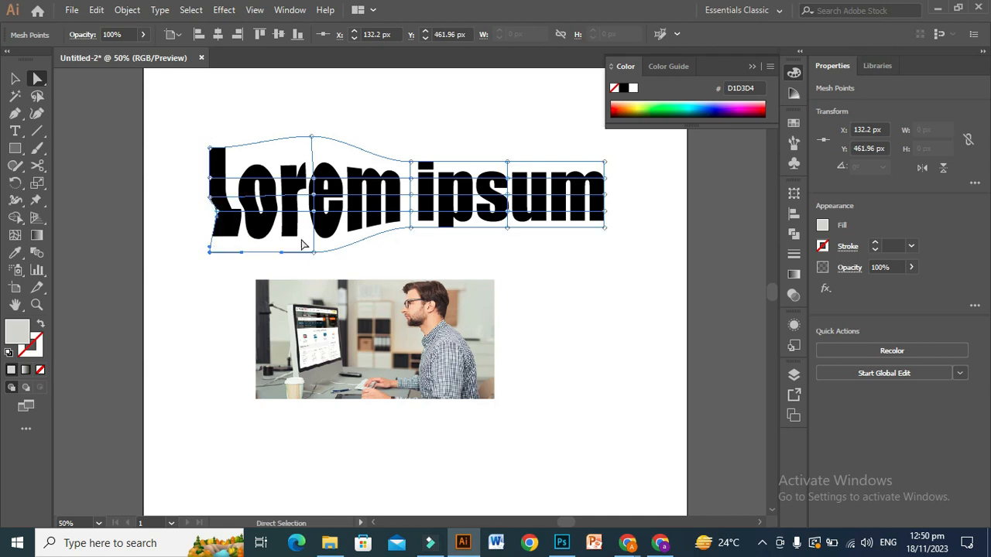
# Pull the ends of the text mesh's centre and right inner column lines outward, pinch its right corners inward, and deselect it.
pyautogui.moveTo(423, 169); pyautogui.dragTo(413, 144)
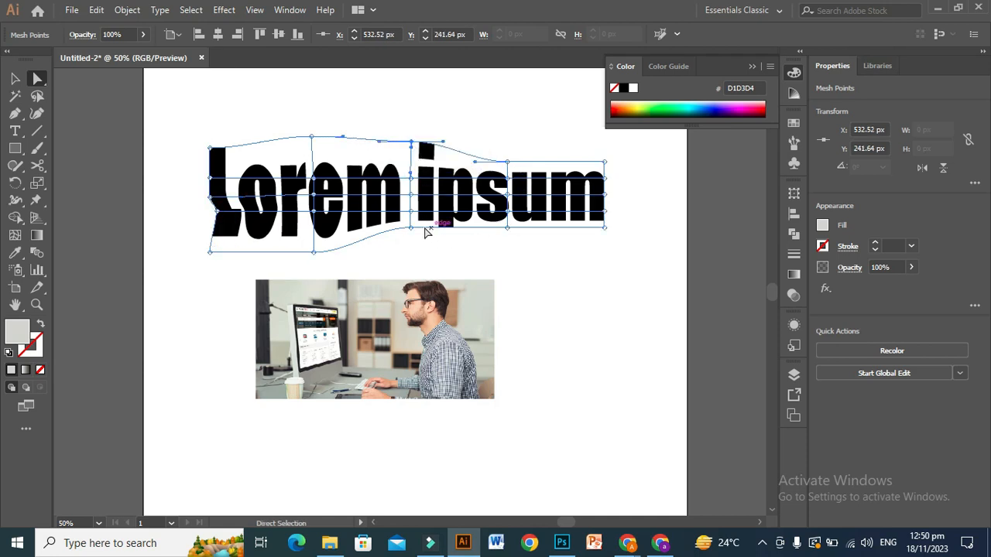
pyautogui.moveTo(411, 226); pyautogui.dragTo(412, 244)
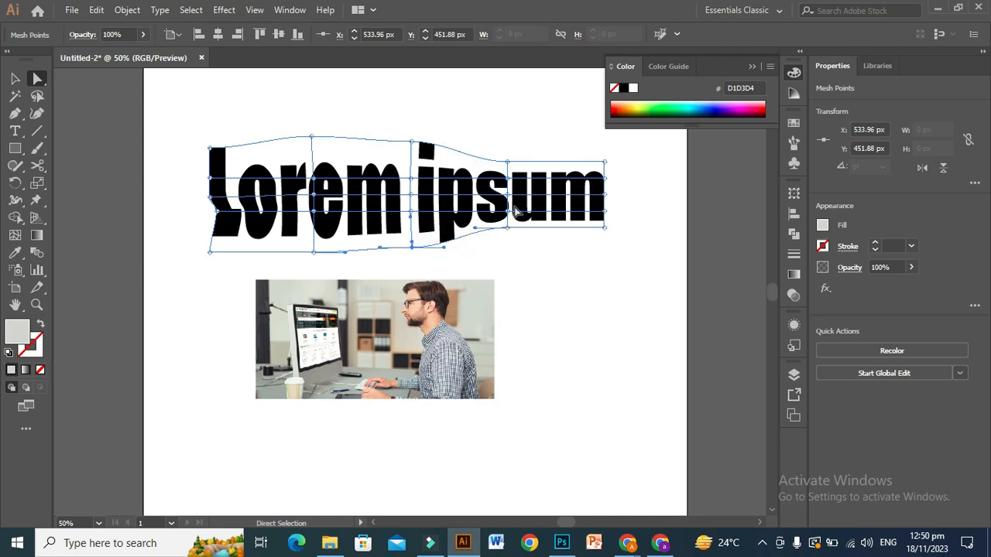
pyautogui.moveTo(507, 162); pyautogui.dragTo(507, 147)
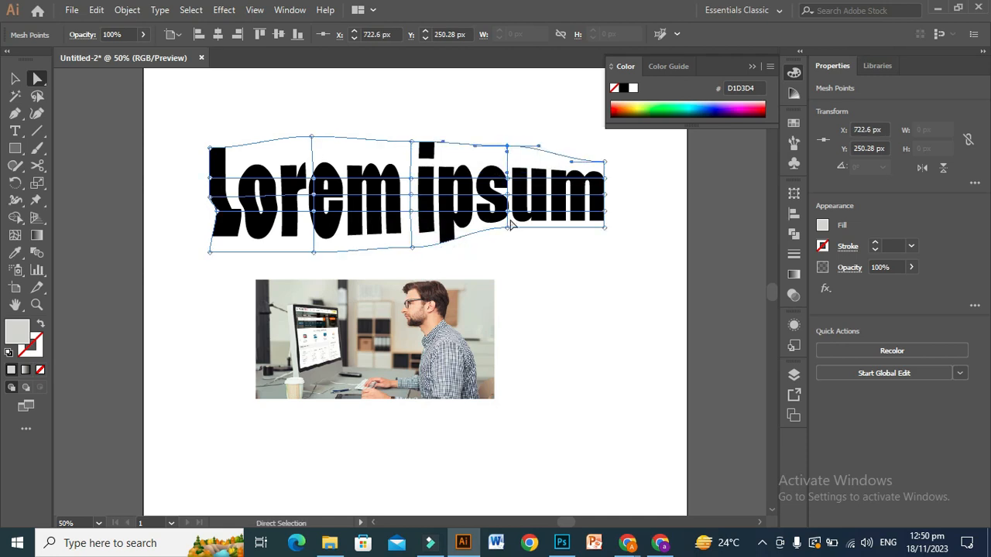
pyautogui.moveTo(507, 228); pyautogui.dragTo(508, 238)
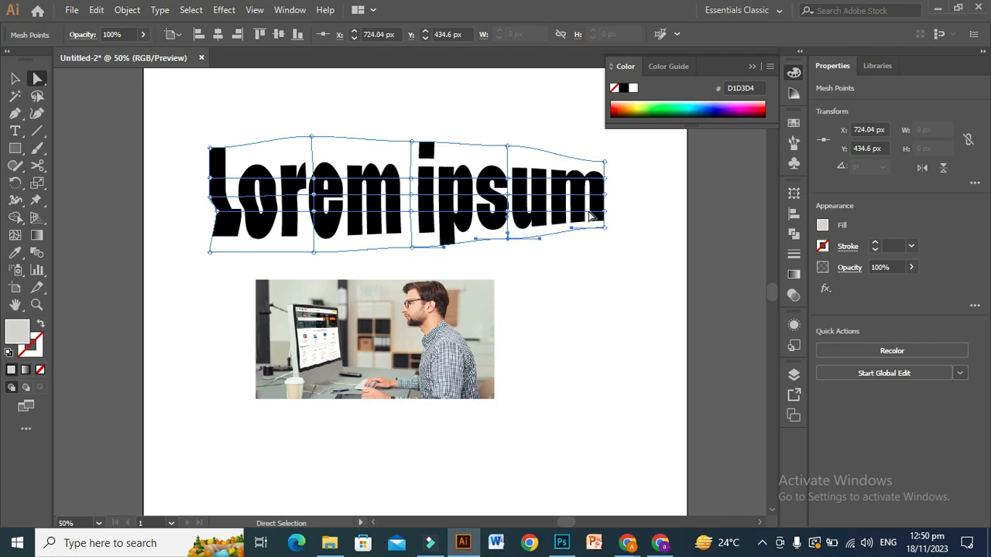
pyautogui.moveTo(606, 166); pyautogui.dragTo(605, 174)
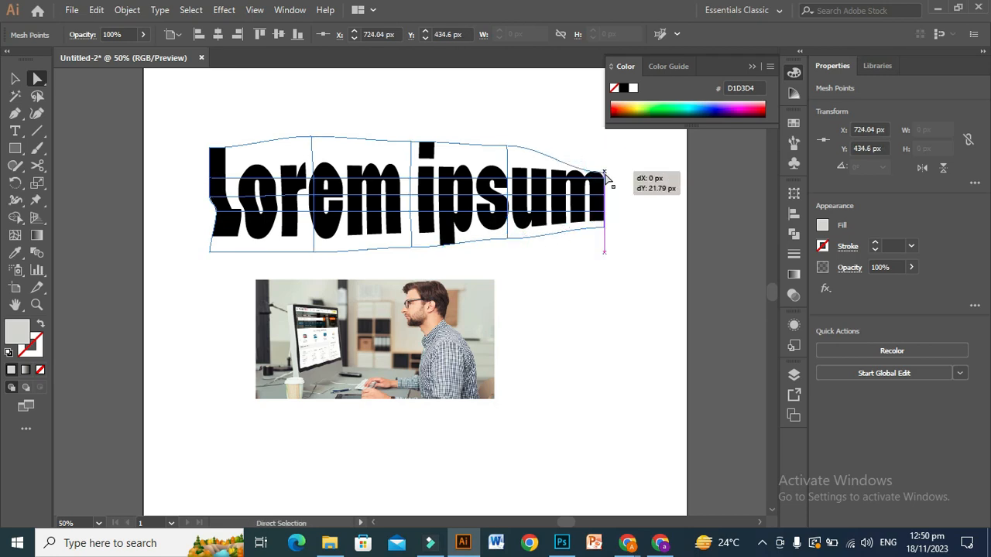
pyautogui.moveTo(605, 230)
pyautogui.mouseDown()
pyautogui.moveTo(602, 208)
pyautogui.moveTo(605, 217)
pyautogui.mouseUp()
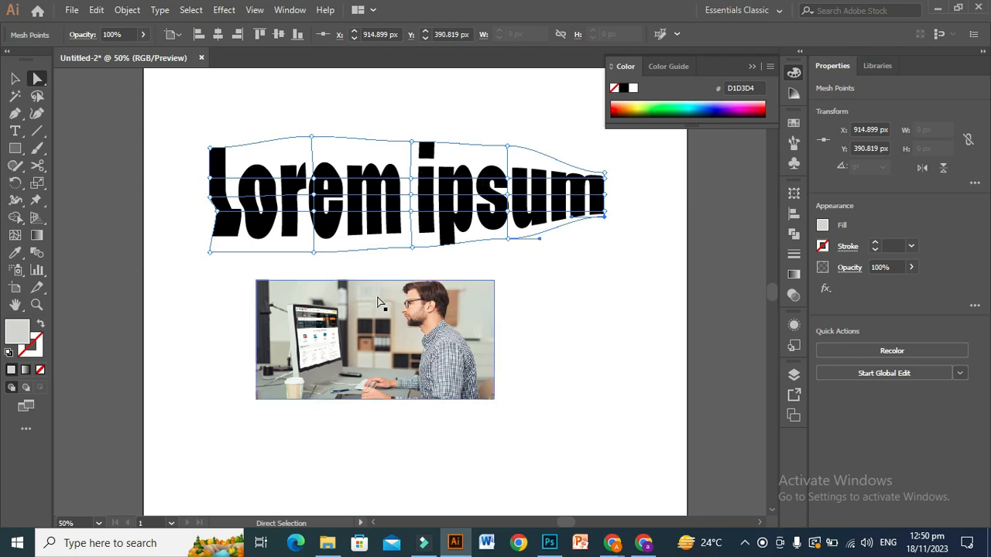
pyautogui.click(15, 79)
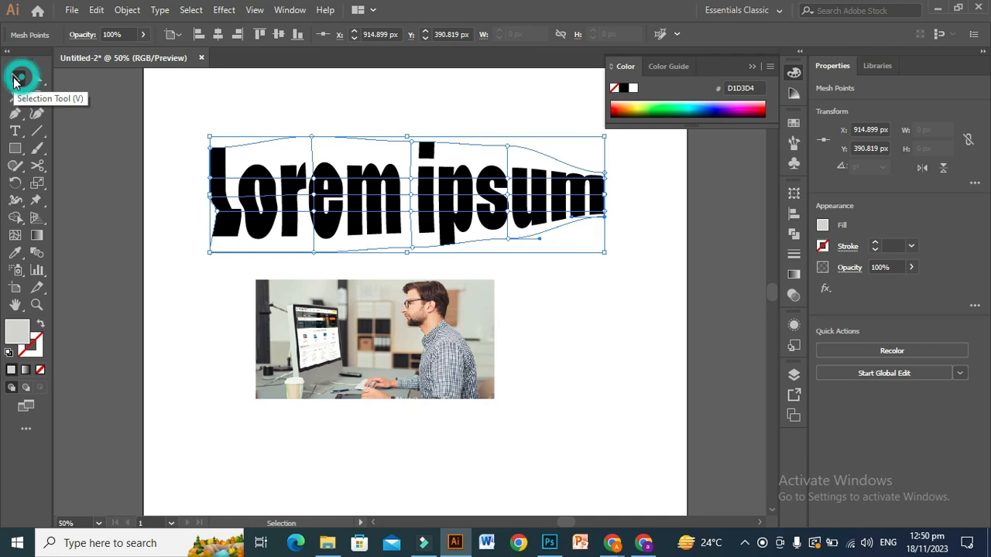
pyautogui.click(187, 313)
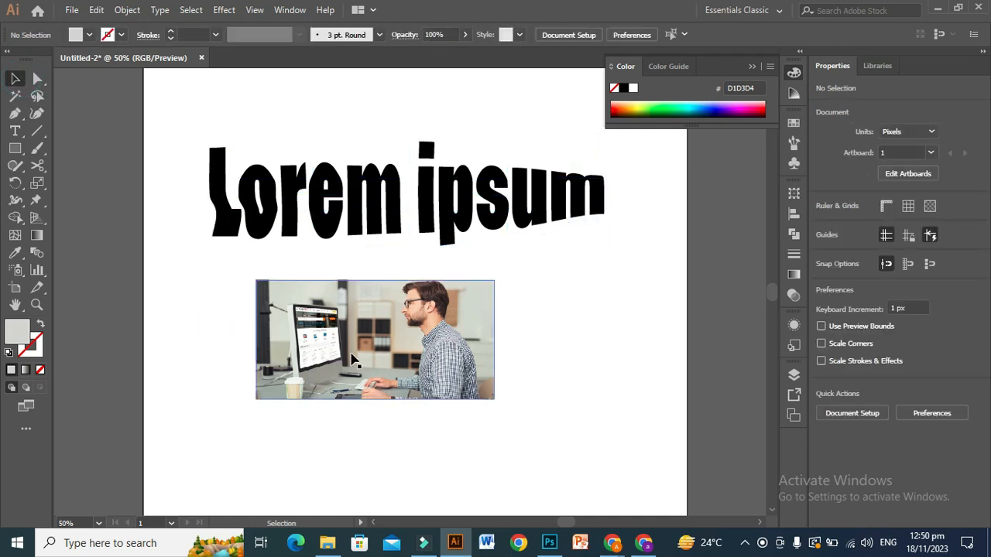
# Apply an envelope mesh with 4 rows and 4 columns to the photo, with the preview enabled.
pyautogui.click(353, 361)
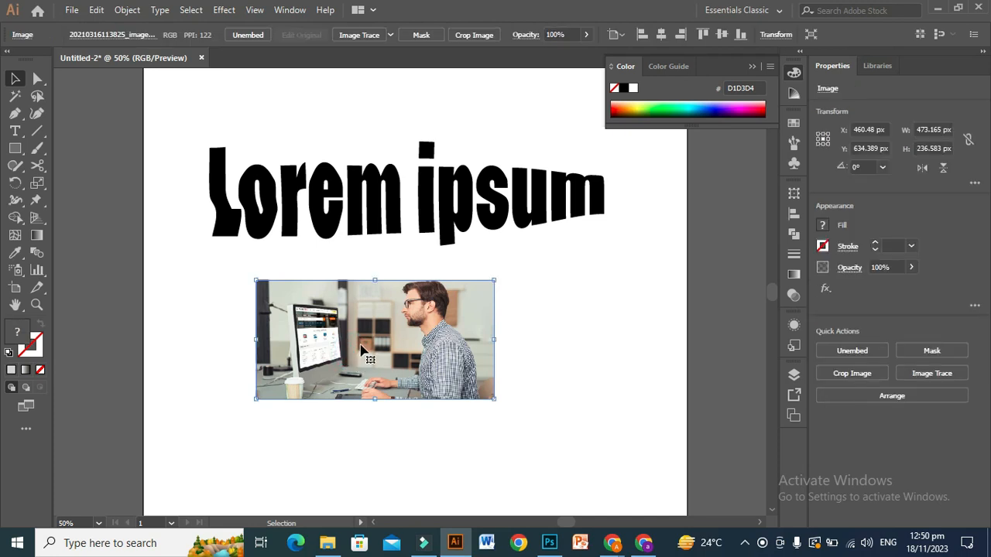
pyautogui.click(128, 11)
pyautogui.moveTo(232, 398)
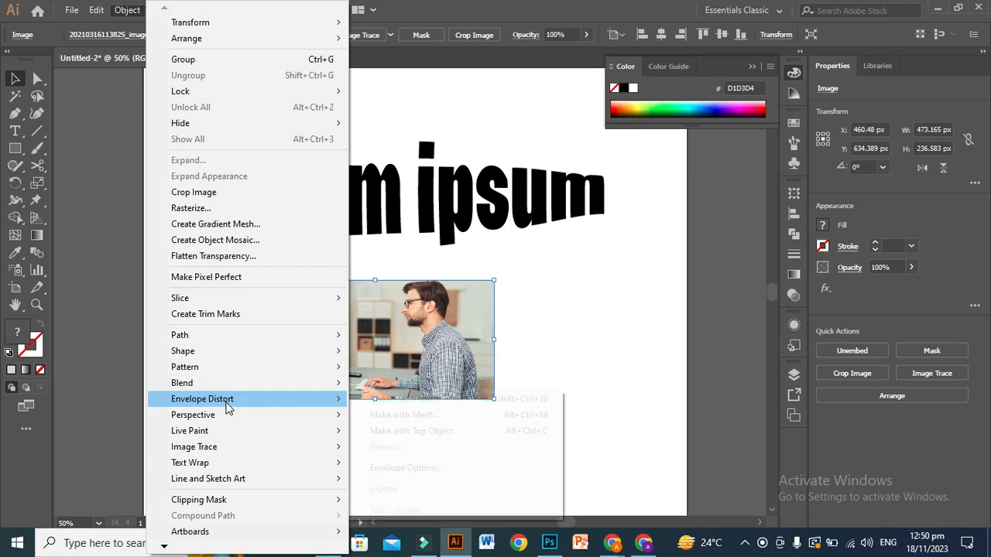
pyautogui.click(391, 419)
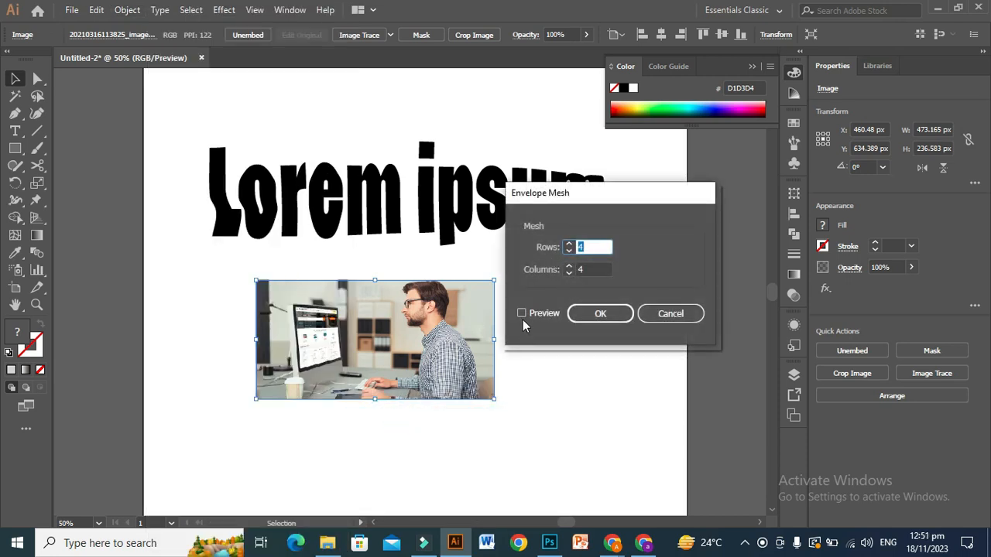
pyautogui.click(522, 315)
pyautogui.click(601, 315)
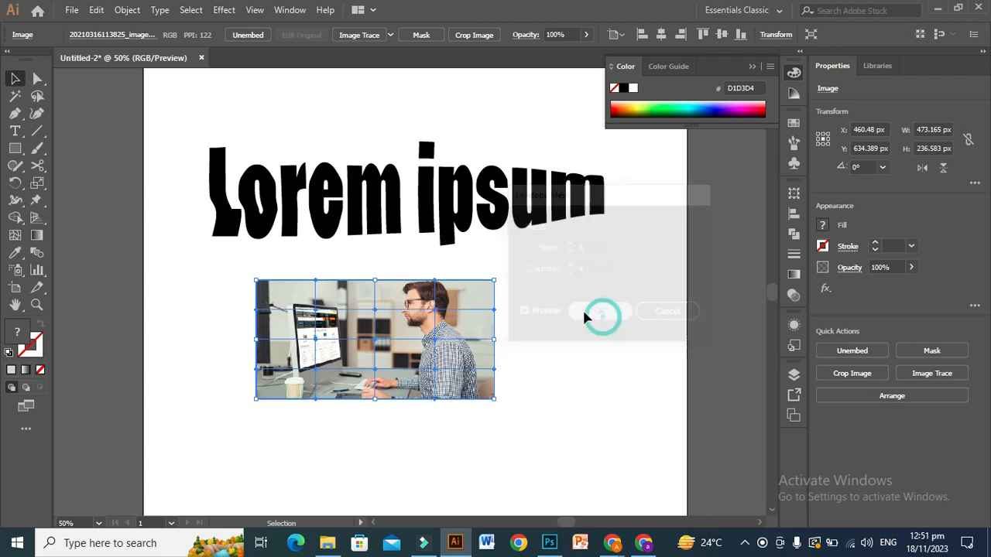
# Pull the photo mesh's boundary points outward at the top centre, along the bottom edge and at the four corners.
pyautogui.click(35, 78)
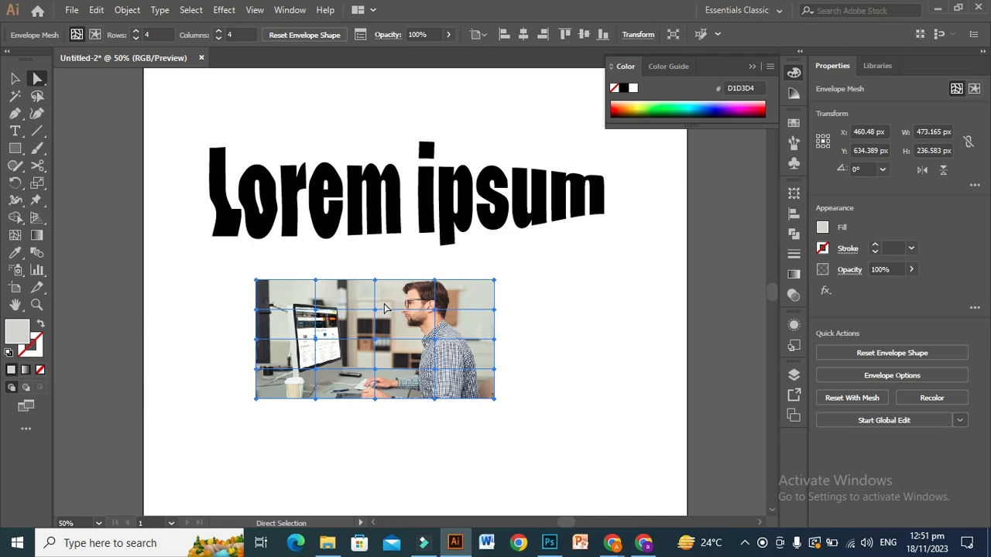
pyautogui.moveTo(375, 281); pyautogui.dragTo(373, 252)
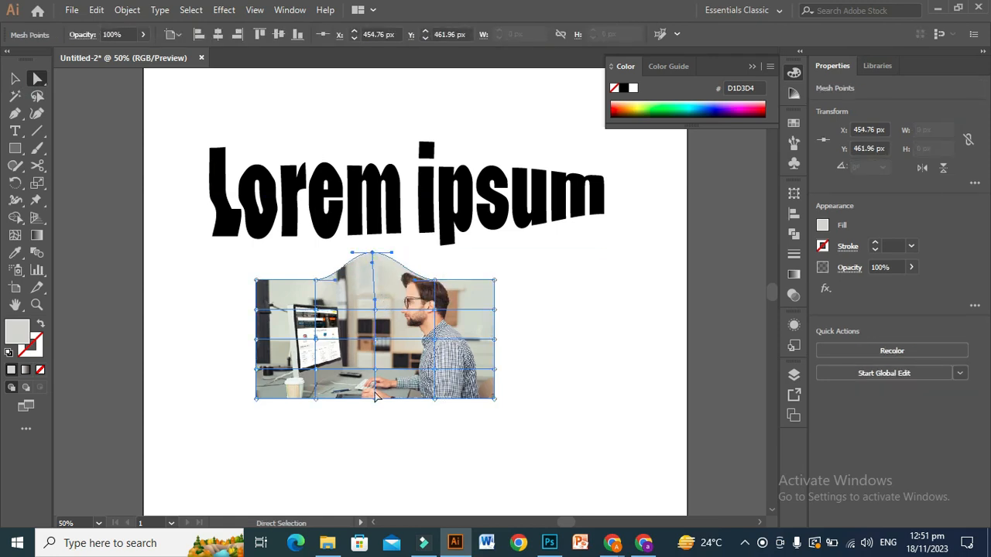
pyautogui.moveTo(376, 400); pyautogui.dragTo(374, 417)
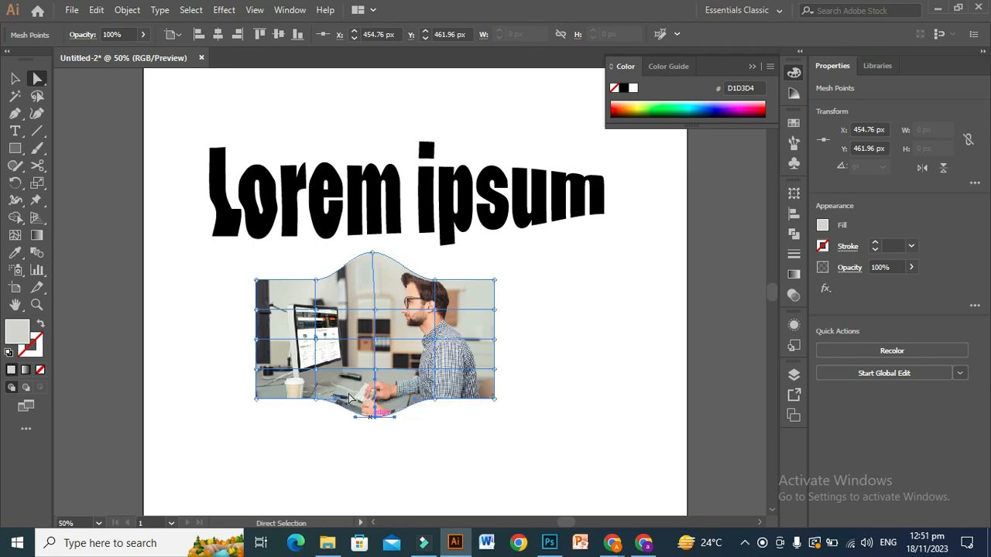
pyautogui.moveTo(257, 403); pyautogui.dragTo(257, 417)
pyautogui.moveTo(259, 283); pyautogui.dragTo(258, 270)
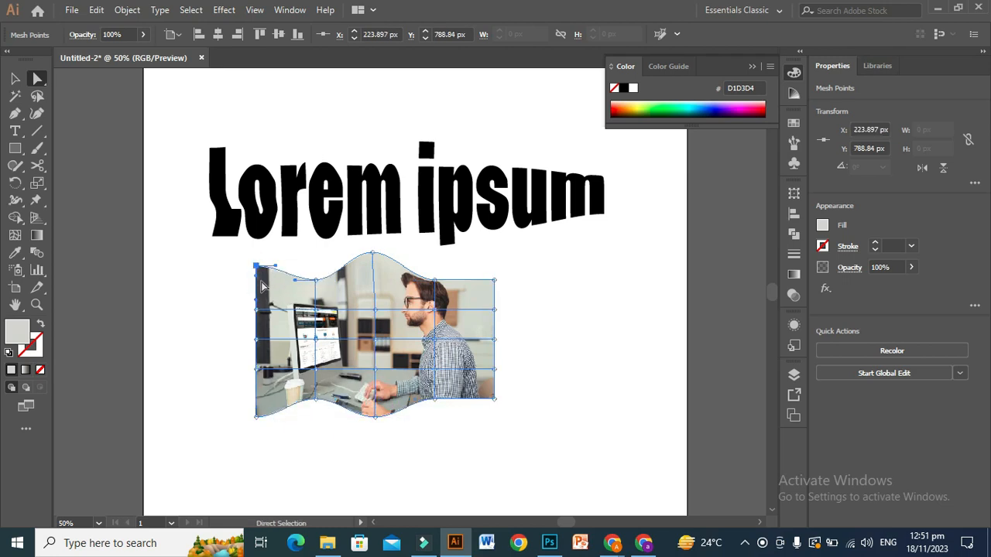
pyautogui.moveTo(318, 404); pyautogui.dragTo(321, 416)
pyautogui.moveTo(496, 281); pyautogui.dragTo(496, 253)
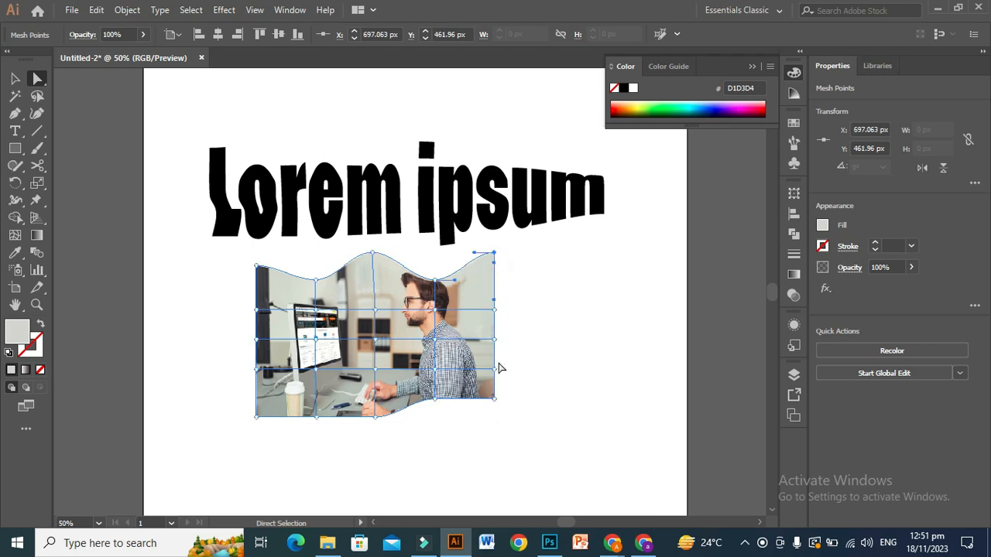
pyautogui.moveTo(496, 398); pyautogui.dragTo(494, 432)
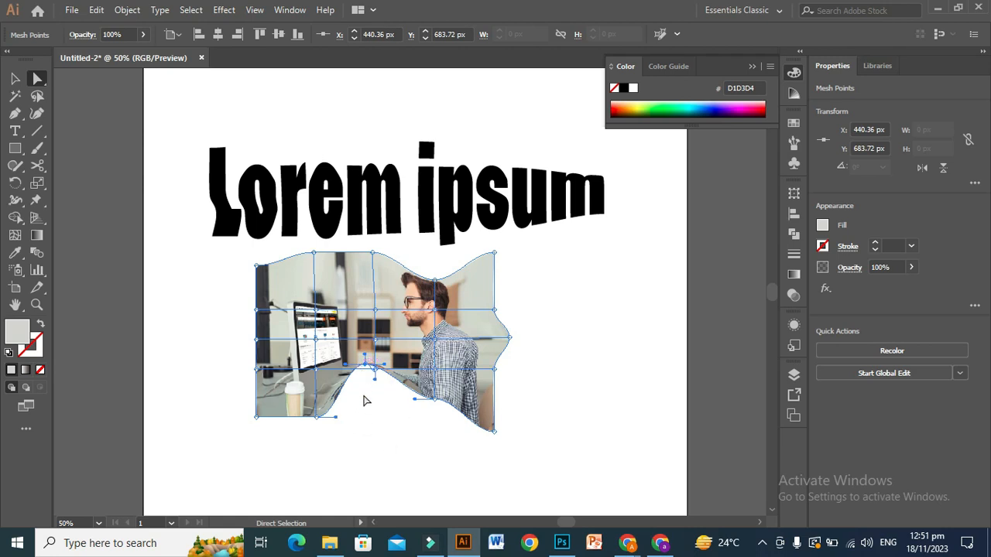
# Pull the centre and right inner points of the photo mesh's bottom edge downward, and move its left corners vertically inward.
pyautogui.moveTo(366, 366); pyautogui.dragTo(373, 426)
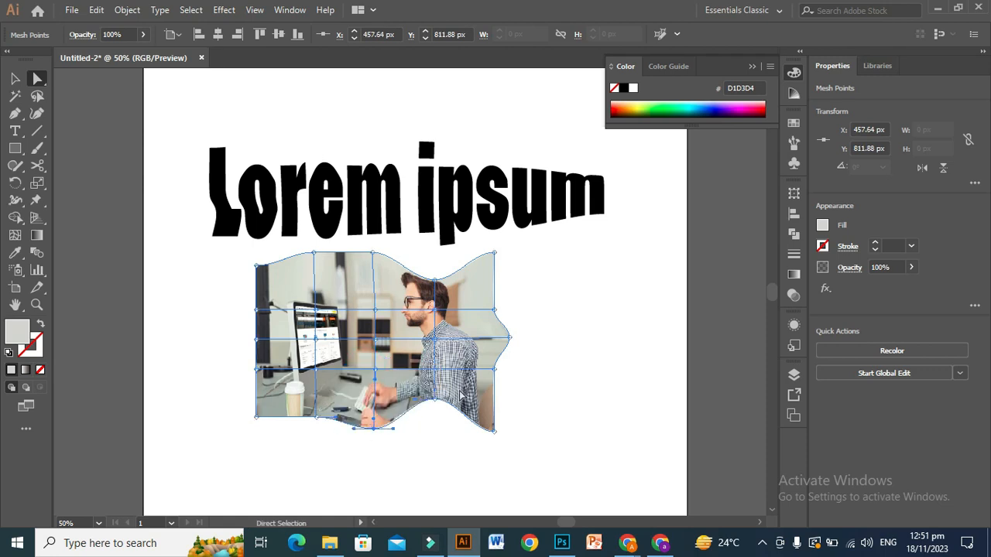
pyautogui.moveTo(434, 402); pyautogui.dragTo(436, 455)
pyautogui.moveTo(256, 266); pyautogui.dragTo(256, 301)
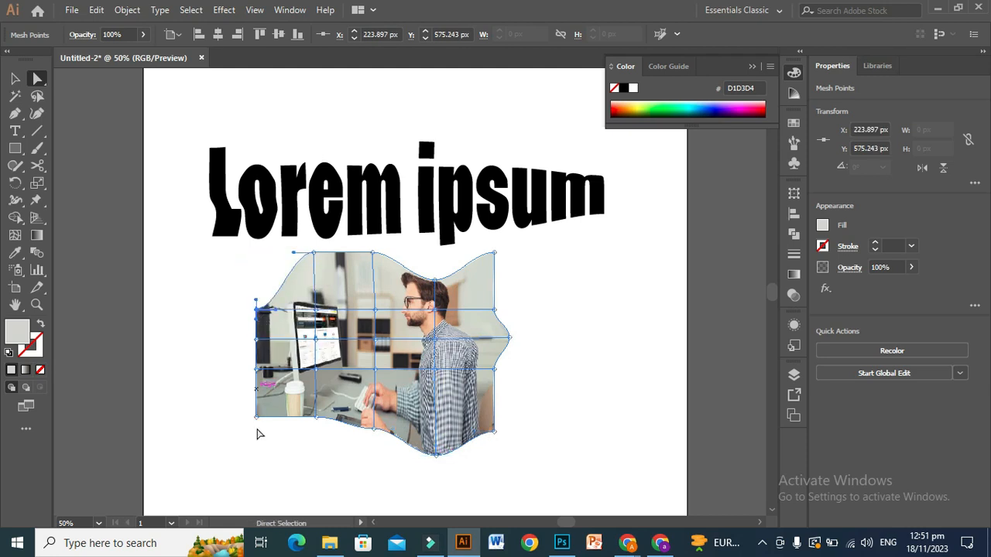
pyautogui.moveTo(257, 418); pyautogui.dragTo(256, 372)
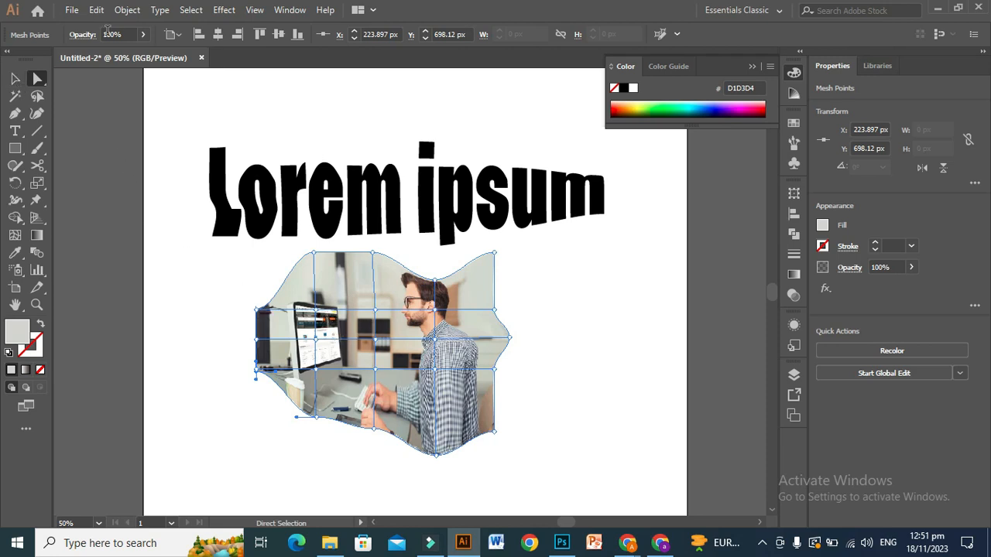
# Release the photo from its mesh envelope, move the photo and grey mesh together to about X 399, Y 664 px, and deselect them.
pyautogui.click(128, 10)
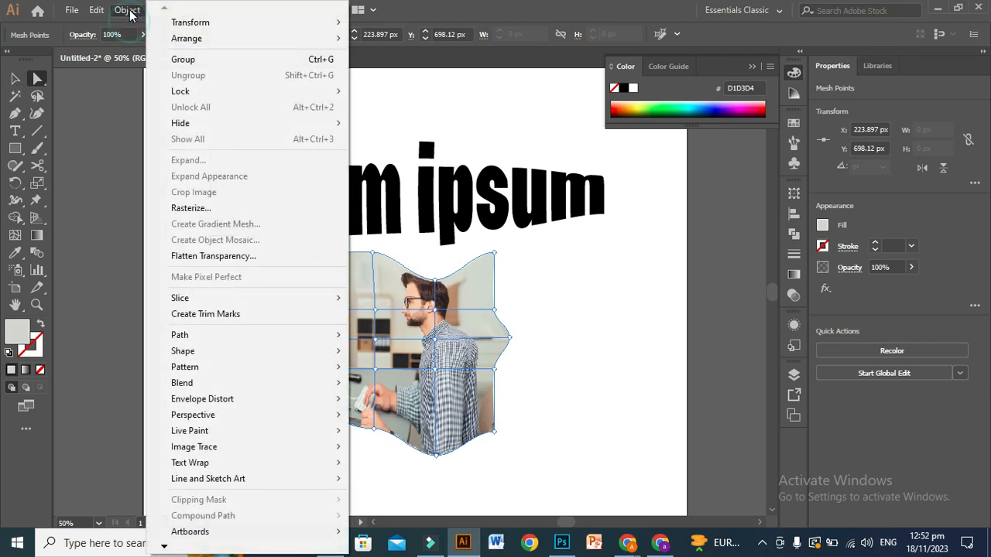
pyautogui.moveTo(333, 400)
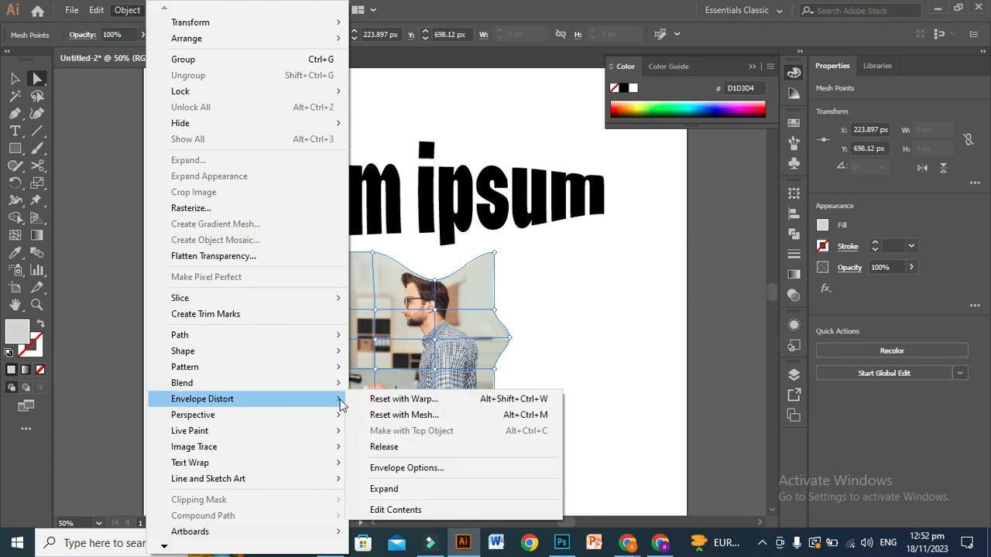
pyautogui.click(384, 448)
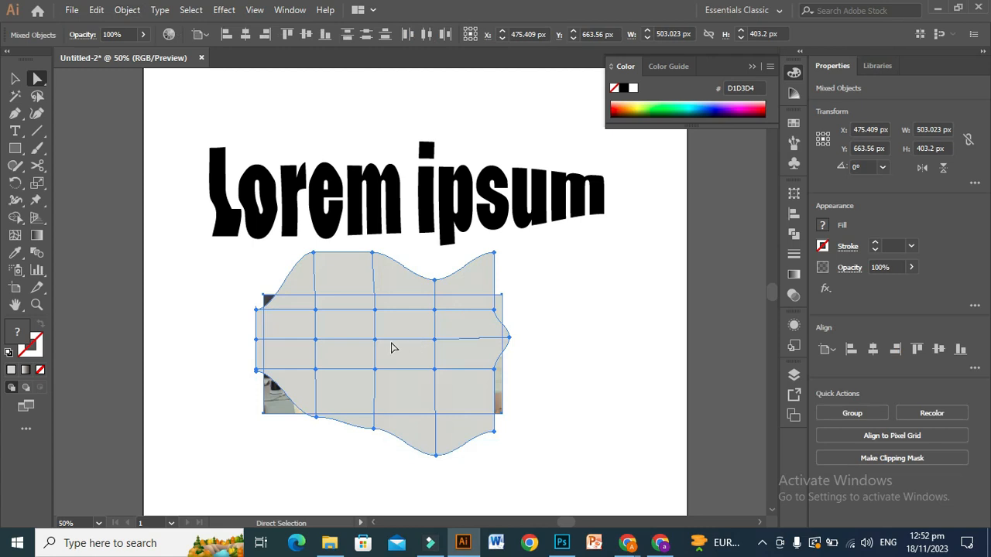
pyautogui.click(15, 78)
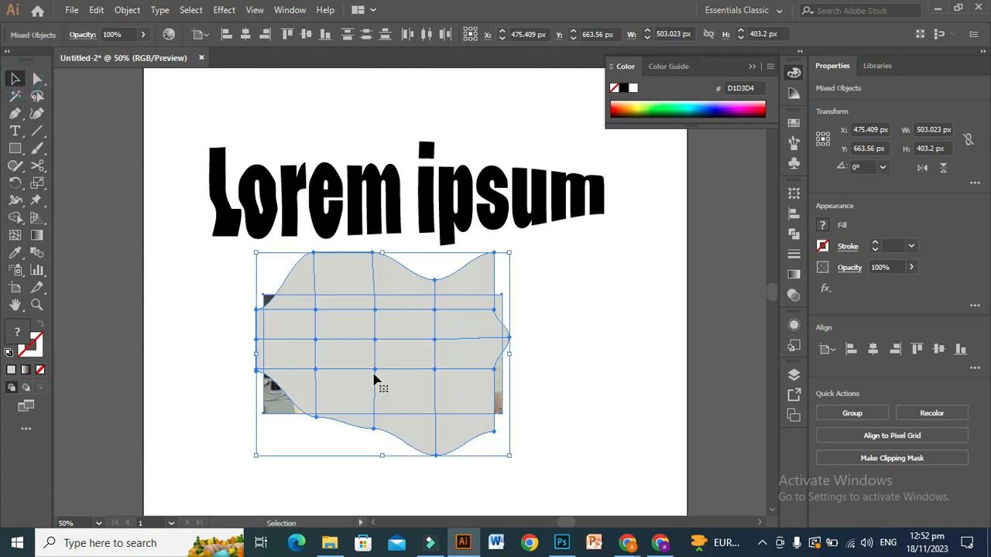
pyautogui.moveTo(379, 347); pyautogui.dragTo(327, 354)
pyautogui.click(569, 377)
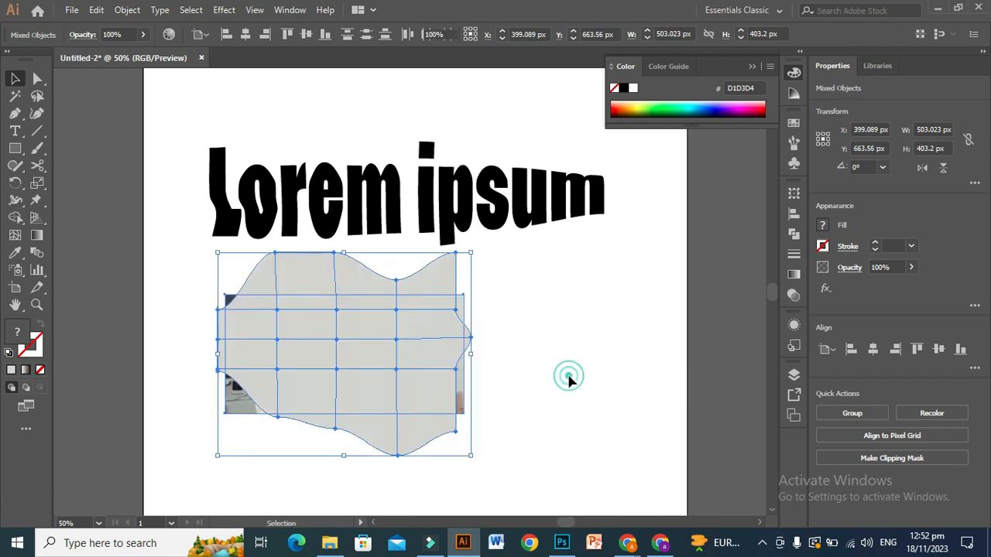
# Delete the leftover grey mesh covering the photo and release the Lorem ipsum text from its mesh envelope.
pyautogui.click(395, 353)
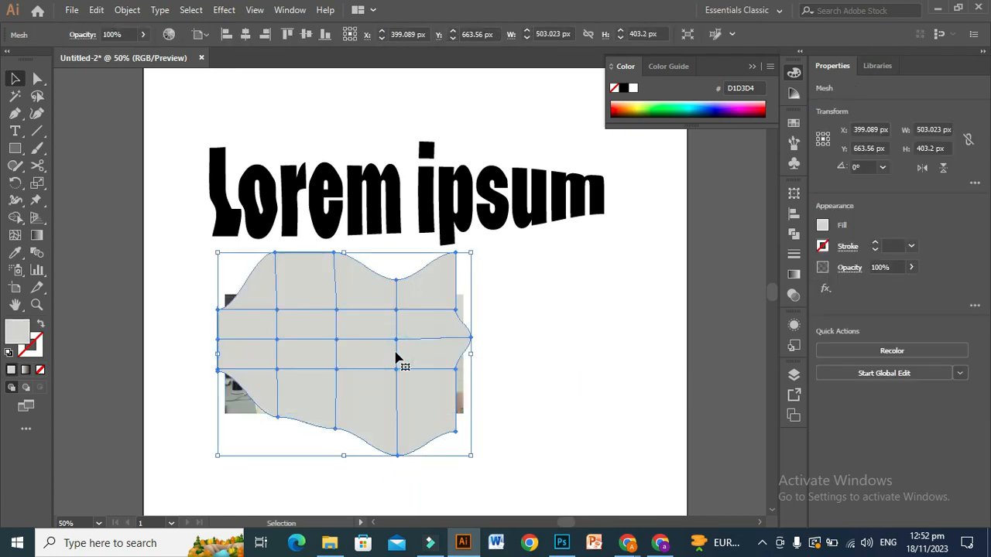
pyautogui.press('Delete')
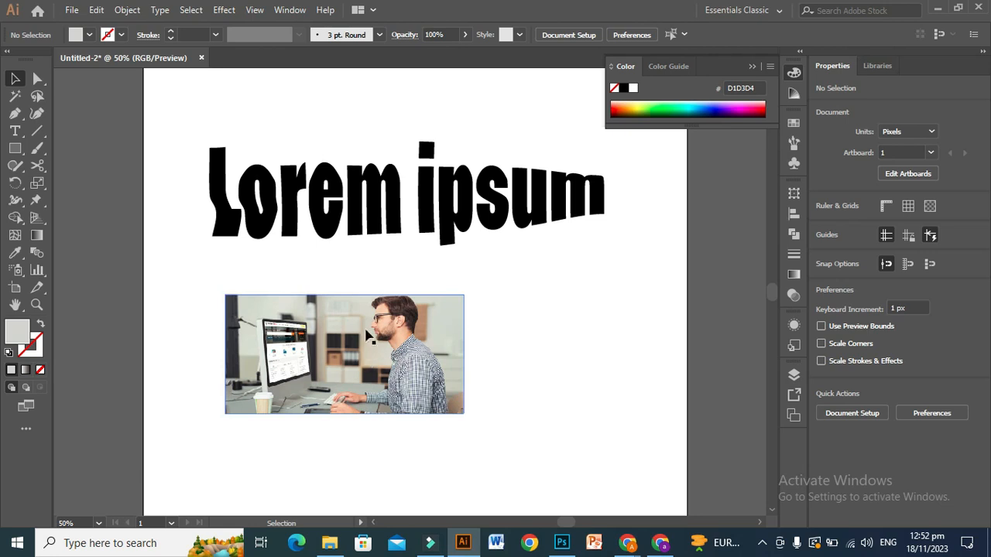
pyautogui.click(380, 193)
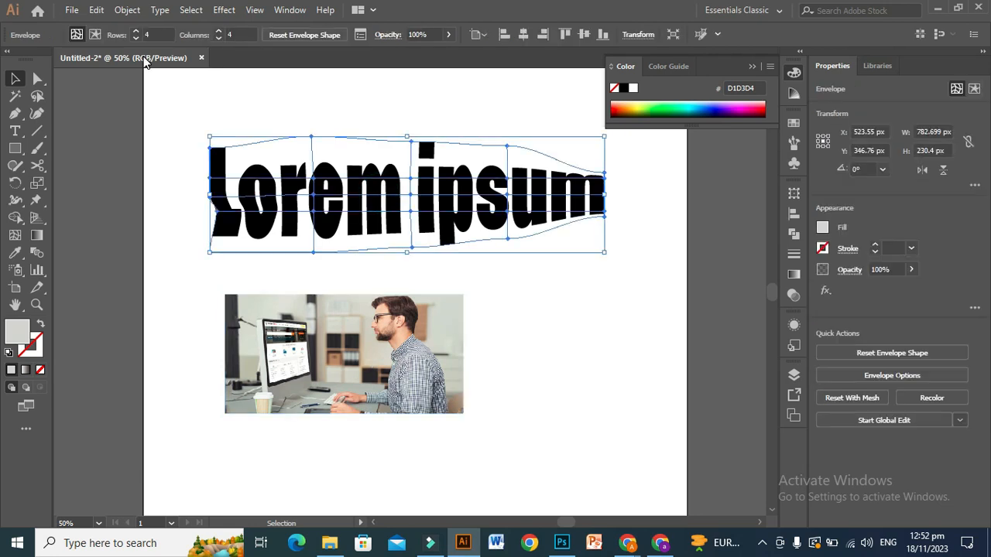
pyautogui.click(127, 11)
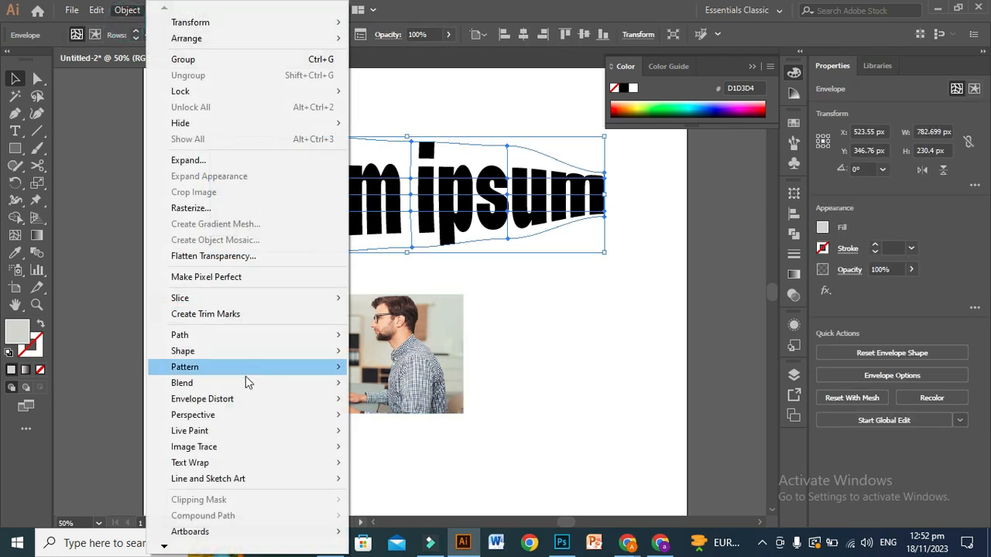
pyautogui.moveTo(241, 396)
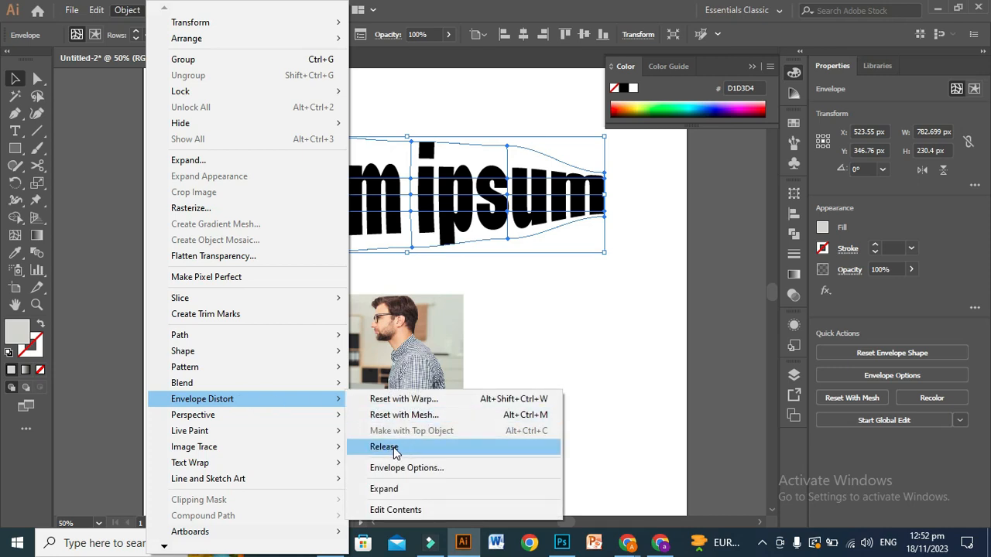
pyautogui.click(385, 448)
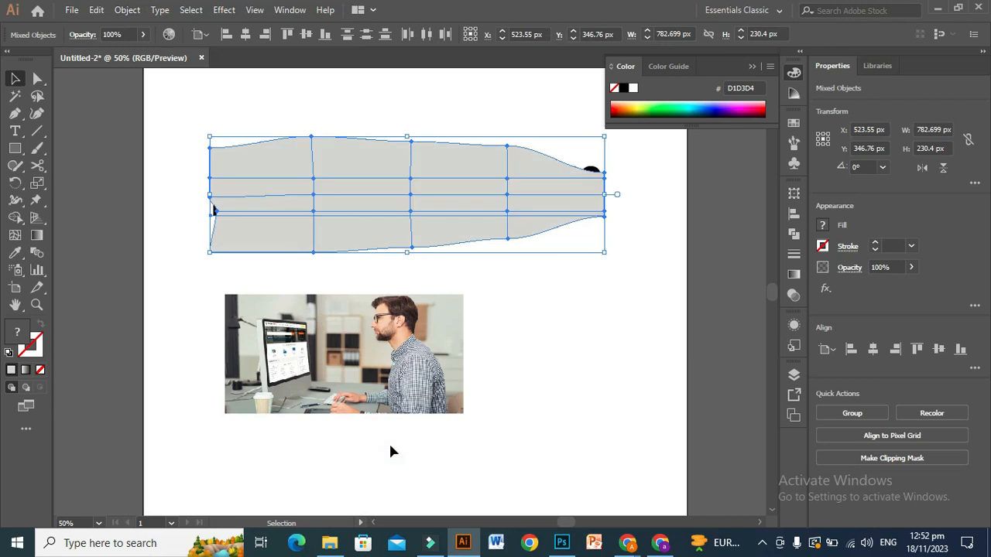
# Delete the grey mesh left over the Lorem ipsum text.
pyautogui.click(526, 355)
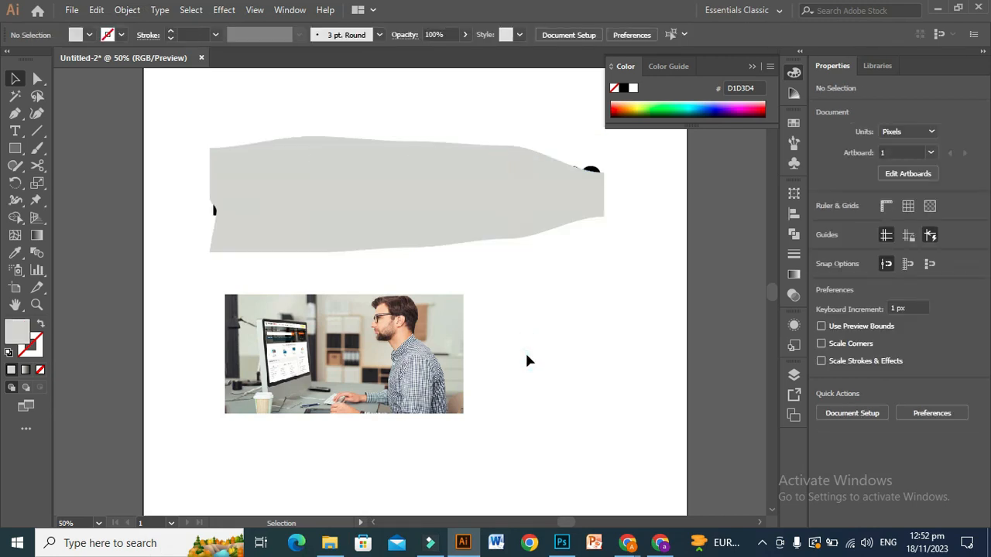
pyautogui.moveTo(470, 200); pyautogui.dragTo(586, 321)
pyautogui.press('Delete')
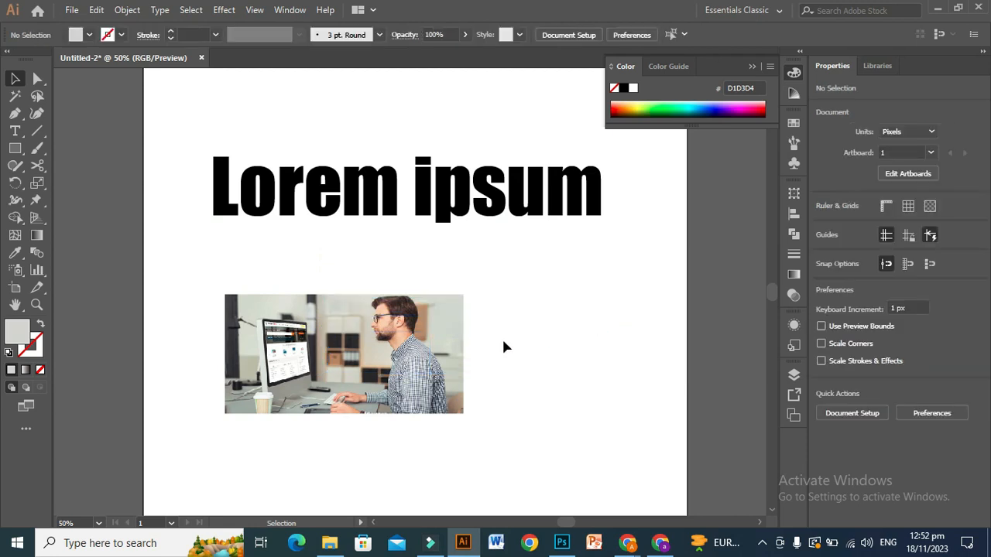
# Enlarge the photo proportionally to about 559 × 279 px.
pyautogui.click(441, 367)
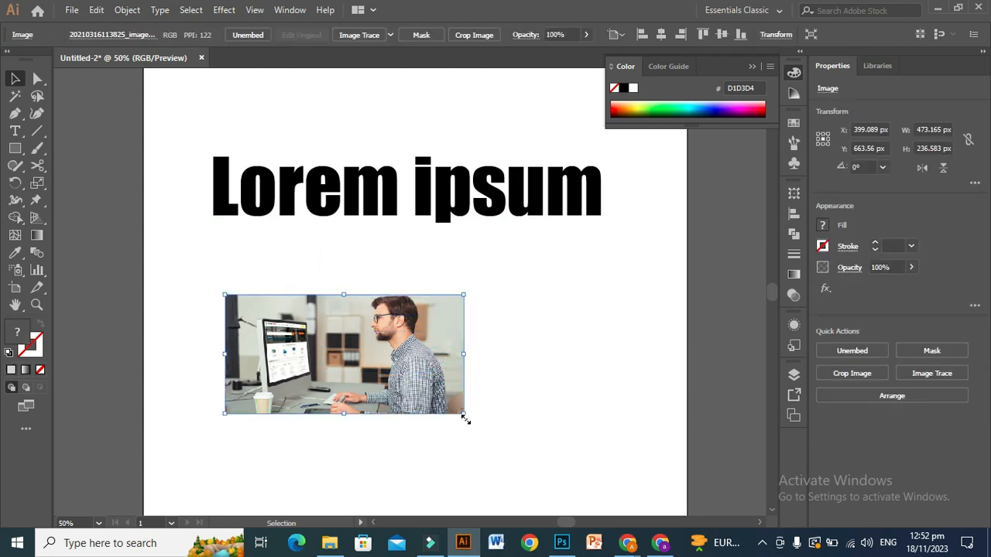
pyautogui.moveTo(465, 419); pyautogui.dragTo(506, 462)
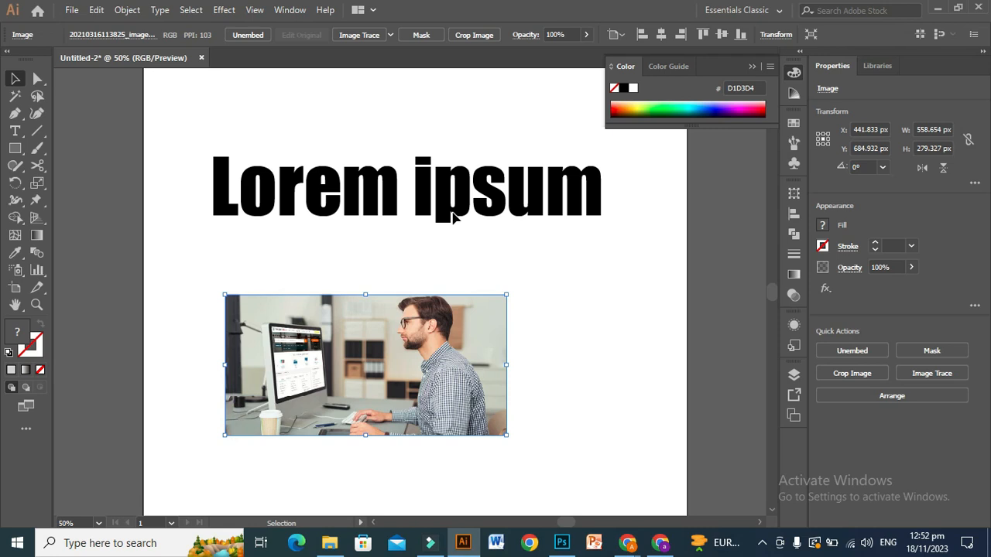
pyautogui.click(128, 10)
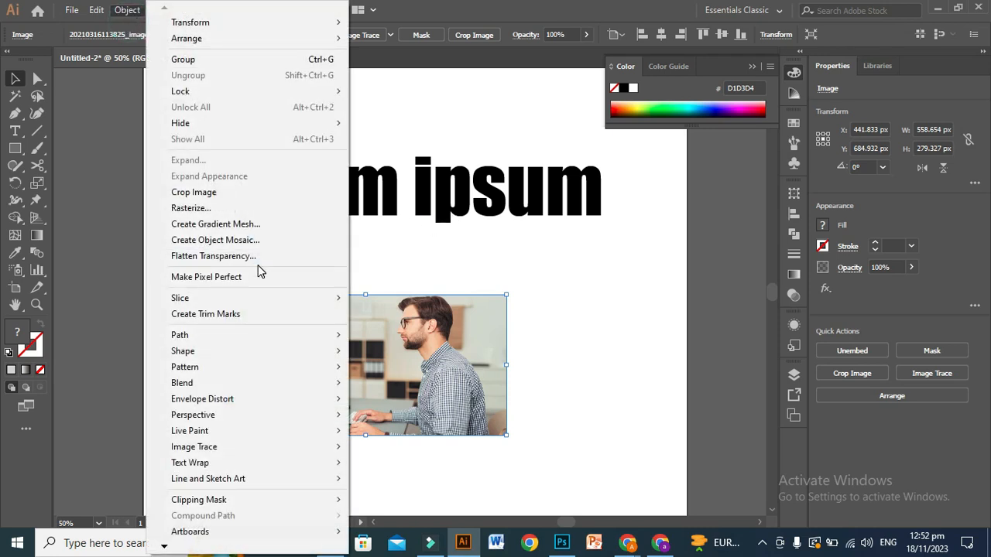
pyautogui.click(533, 332)
pyautogui.click(533, 332)
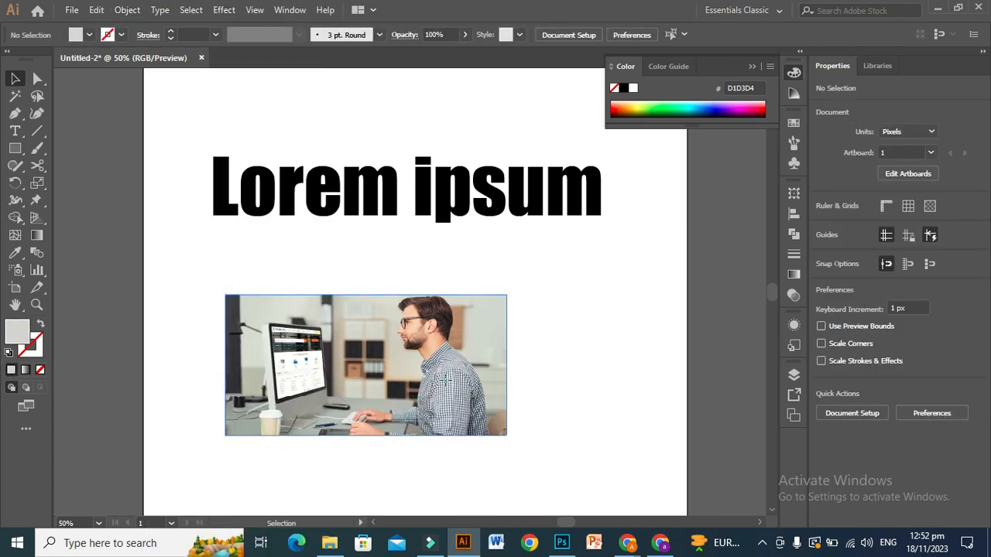
pyautogui.click(445, 379)
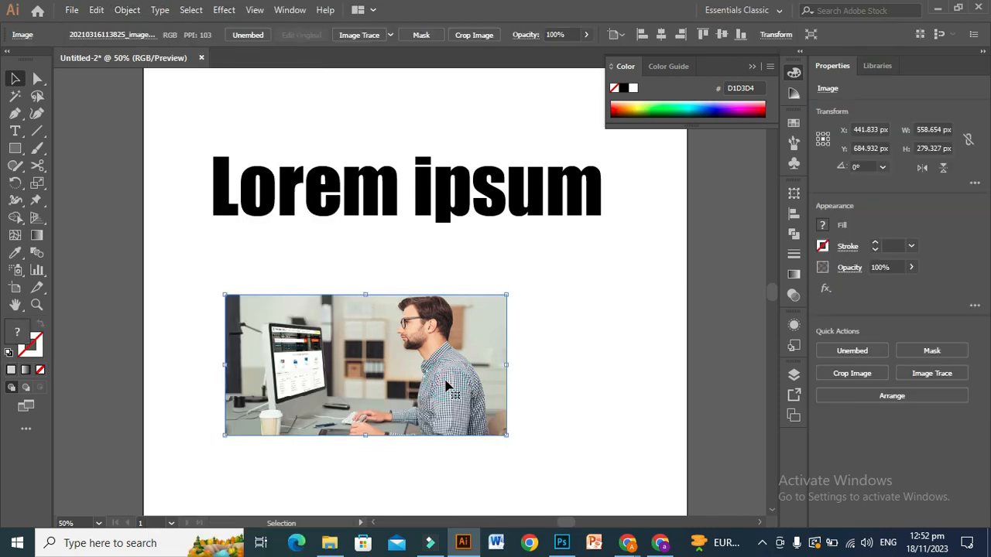
pyautogui.click(124, 10)
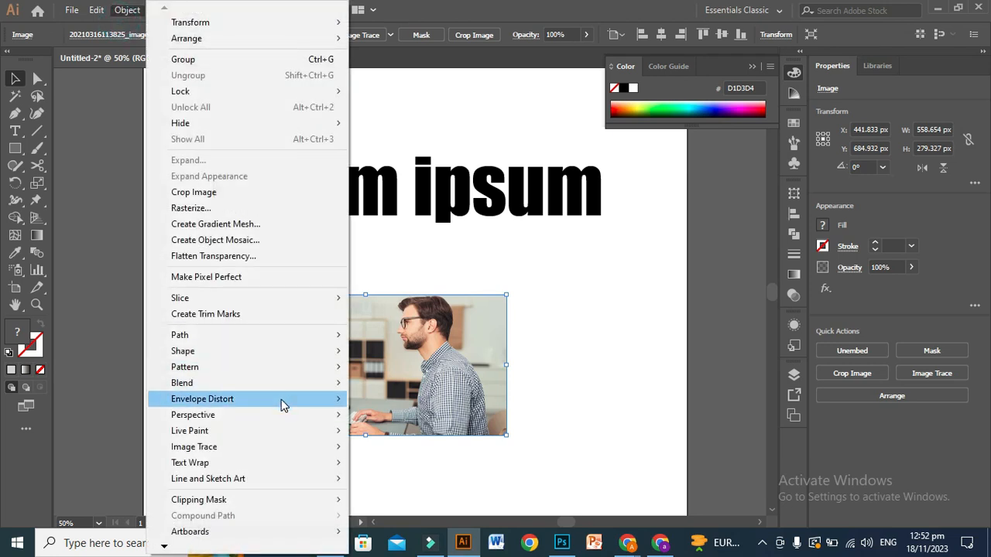
pyautogui.moveTo(281, 399)
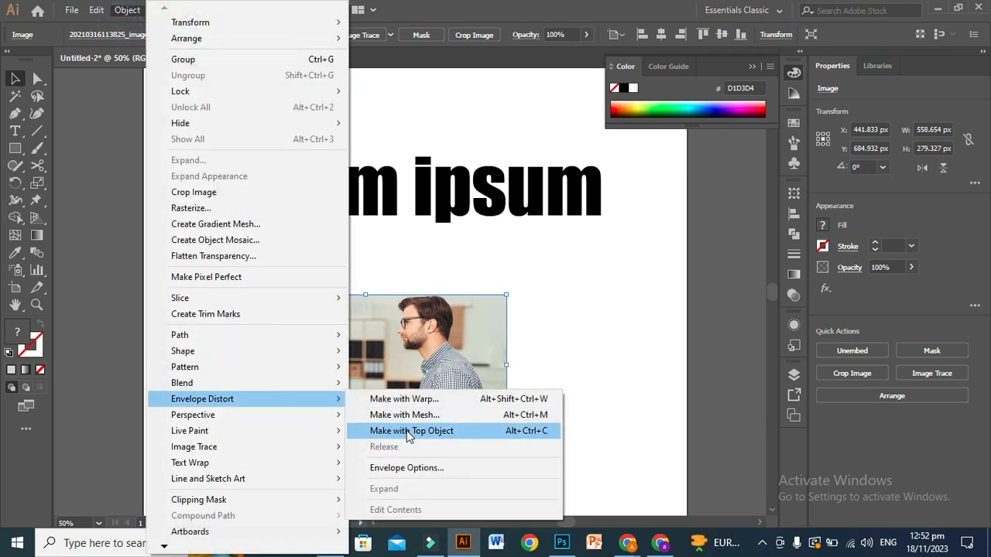
pyautogui.click(569, 343)
# Move the photo down to about X 499, Y 887 px, and move the text down and enlarge it to about 1002 × 233 px.
pyautogui.moveTo(435, 400); pyautogui.dragTo(454, 471)
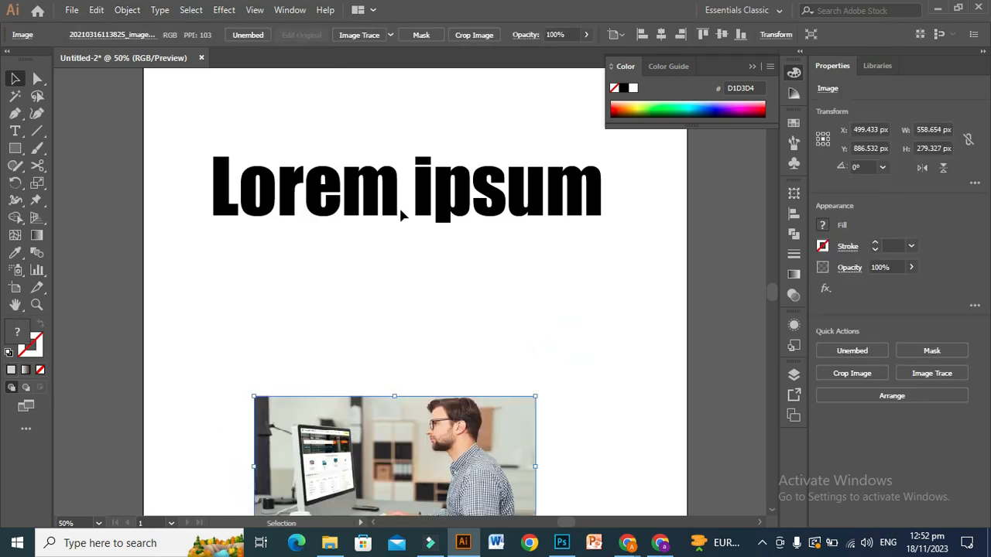
pyautogui.moveTo(396, 216); pyautogui.dragTo(398, 261)
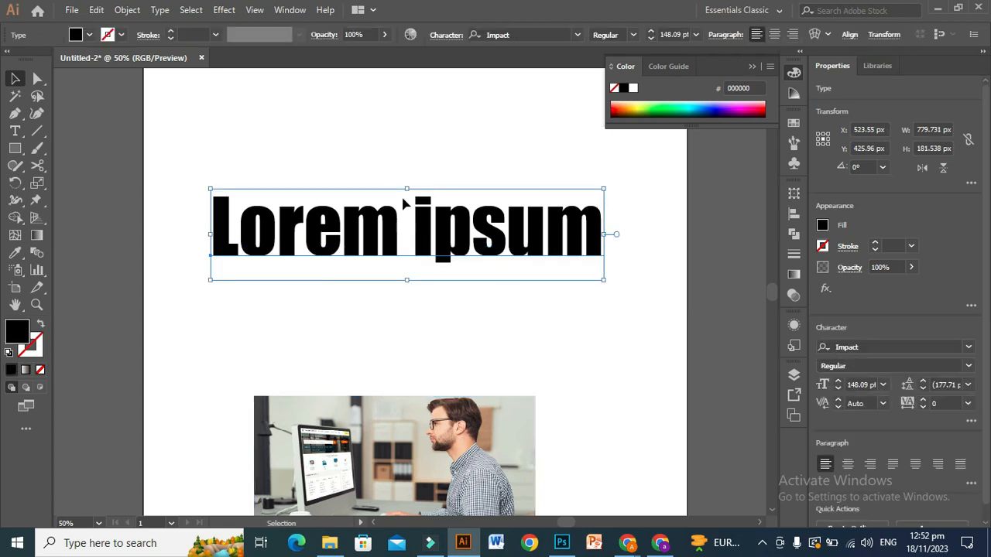
pyautogui.moveTo(406, 192); pyautogui.dragTo(407, 164)
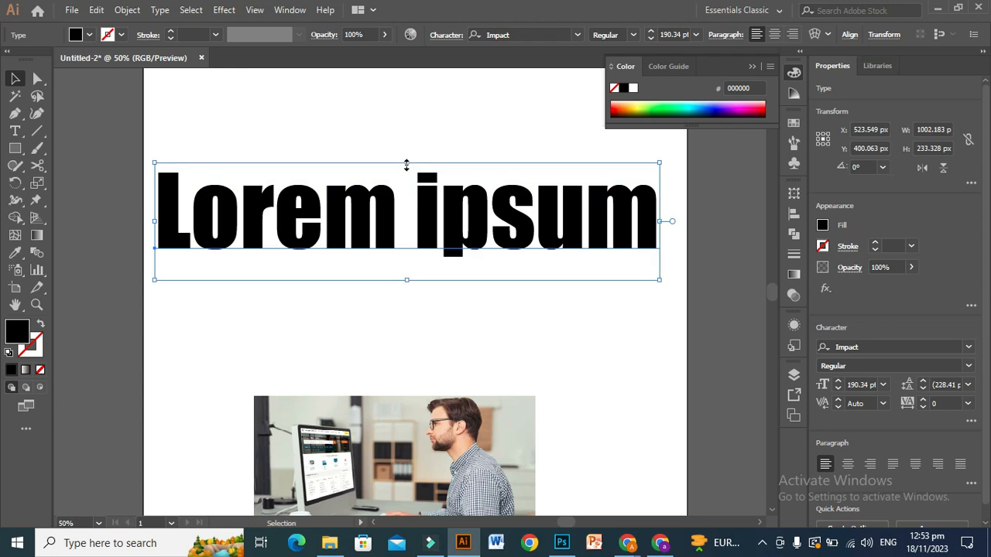
# Draw a black-filled ellipse about 1028 × 207 px over the Lorem ipsum text.
pyautogui.click(15, 148)
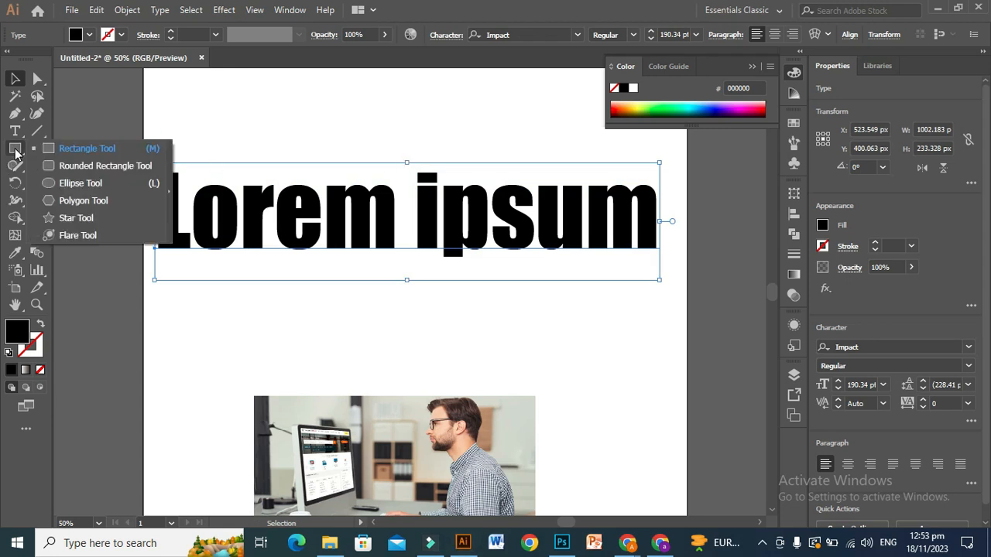
pyautogui.click(79, 184)
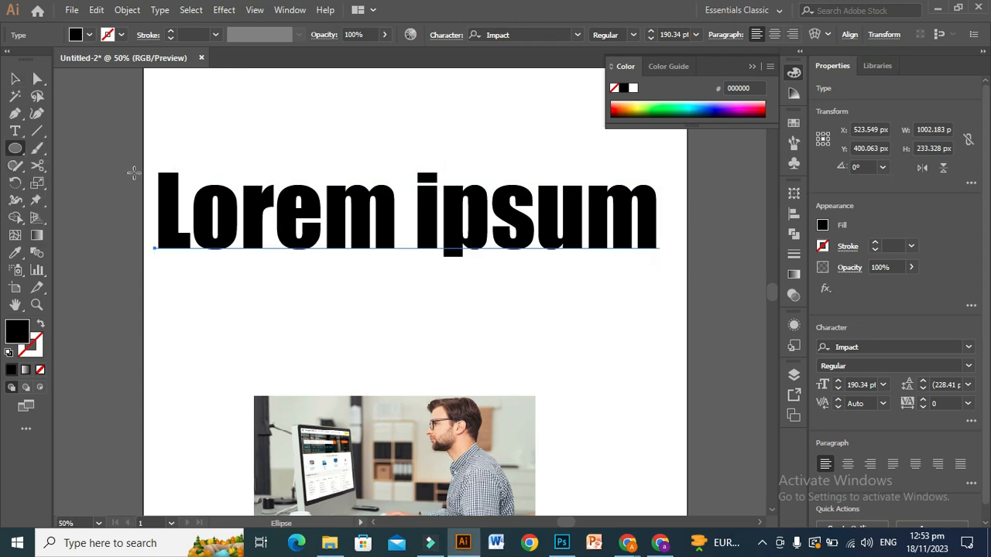
pyautogui.moveTo(146, 168); pyautogui.dragTo(663, 272)
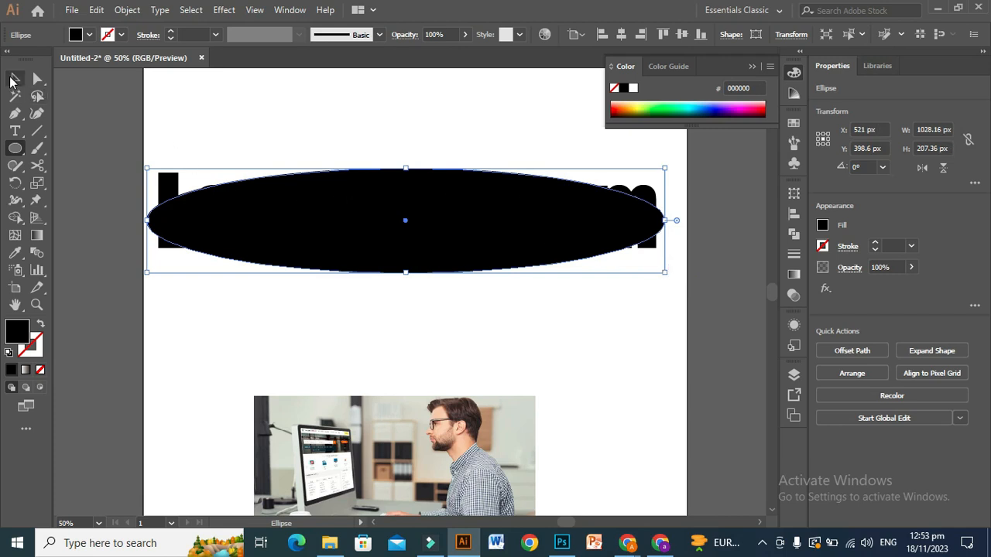
pyautogui.click(15, 78)
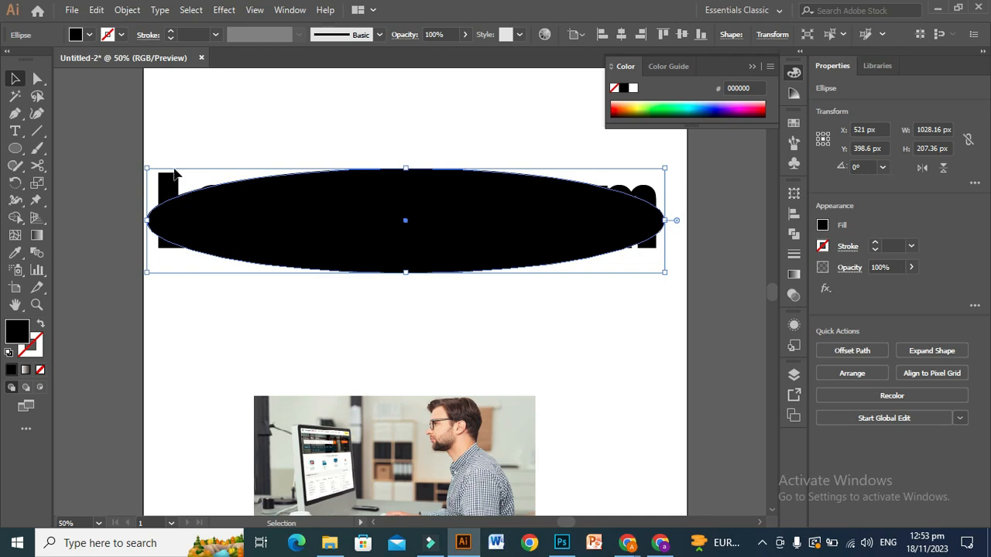
pyautogui.moveTo(152, 124); pyautogui.dragTo(237, 239)
pyautogui.click(127, 10)
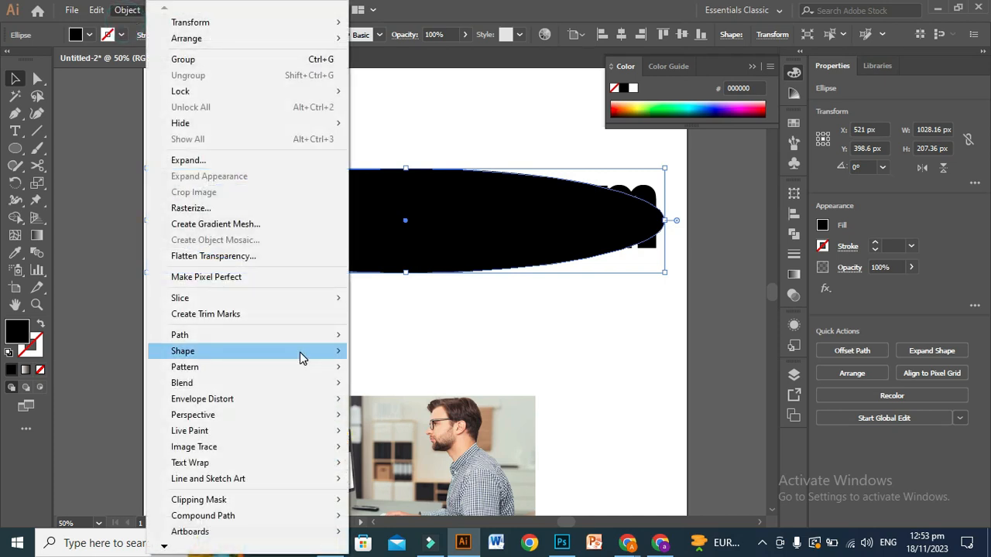
pyautogui.moveTo(305, 404)
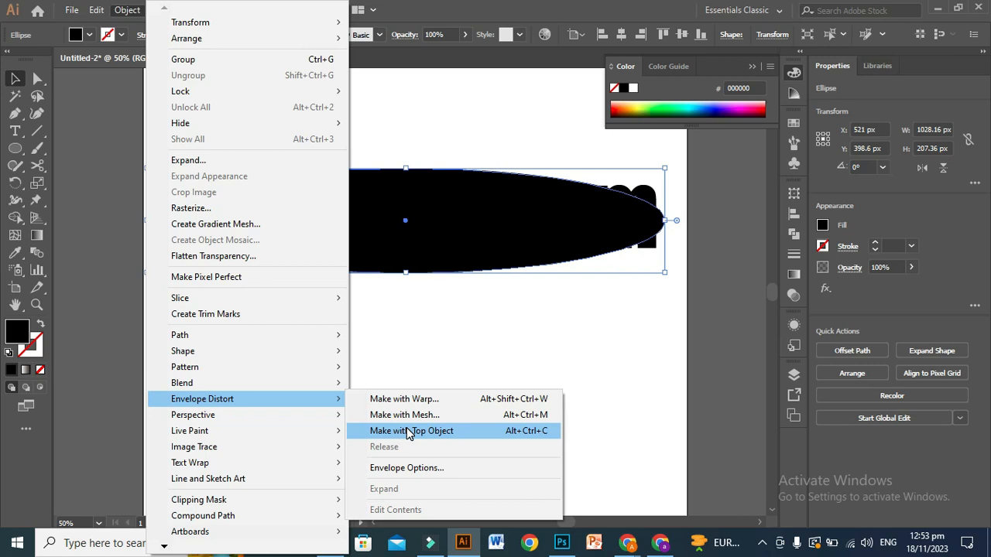
pyautogui.click(288, 101)
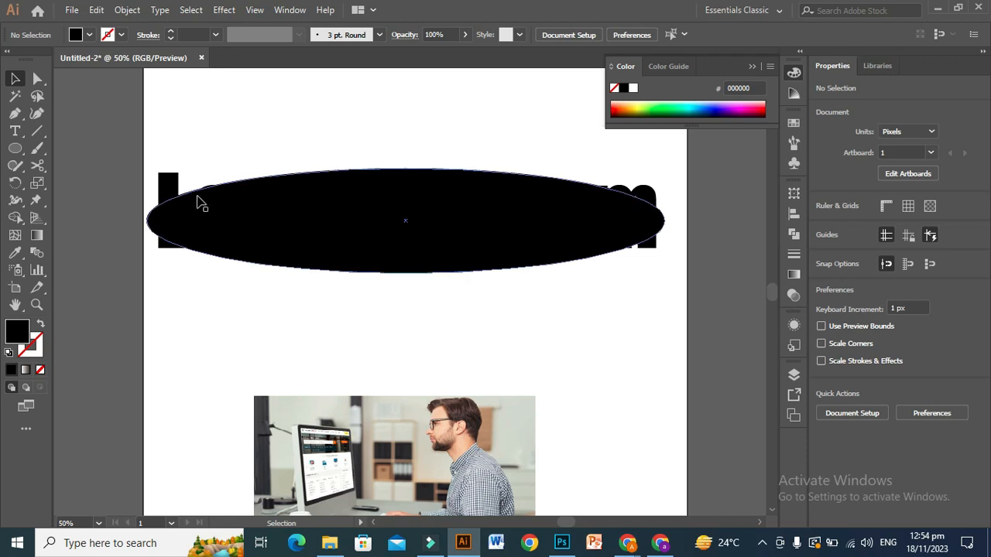
# Select the text together with the ellipse, envelope-distort the text with the ellipse as top object, and deselect it.
pyautogui.moveTo(147, 155); pyautogui.dragTo(332, 326)
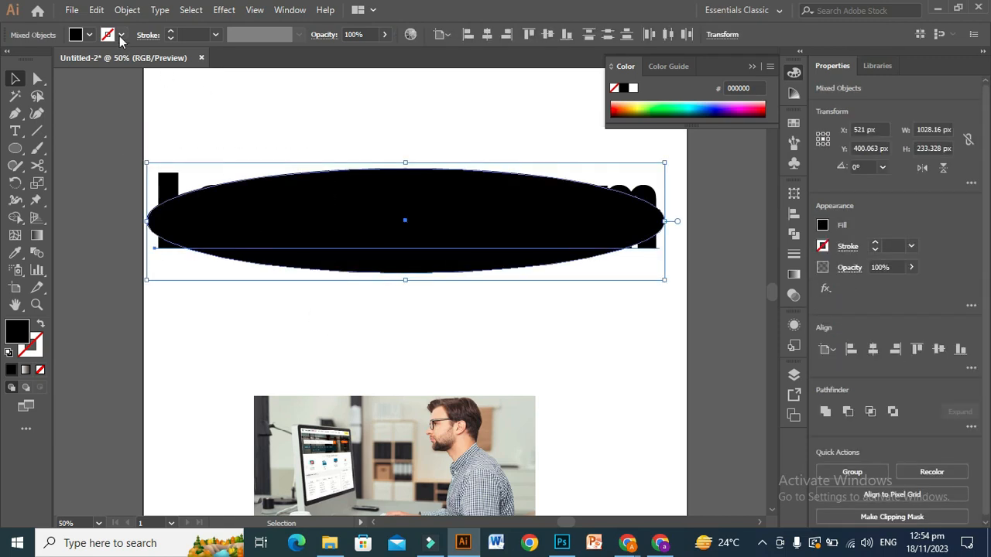
pyautogui.click(127, 11)
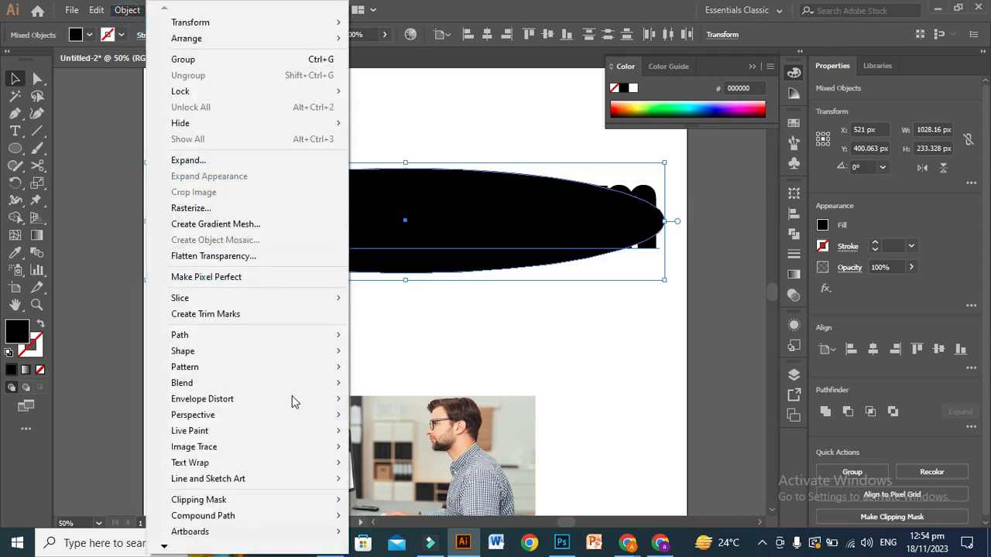
pyautogui.moveTo(294, 400)
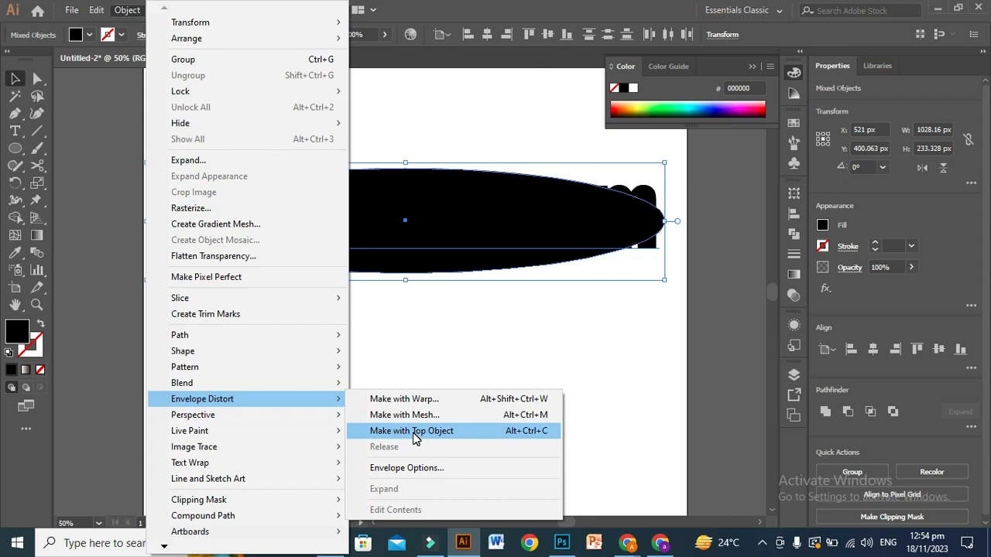
pyautogui.click(414, 438)
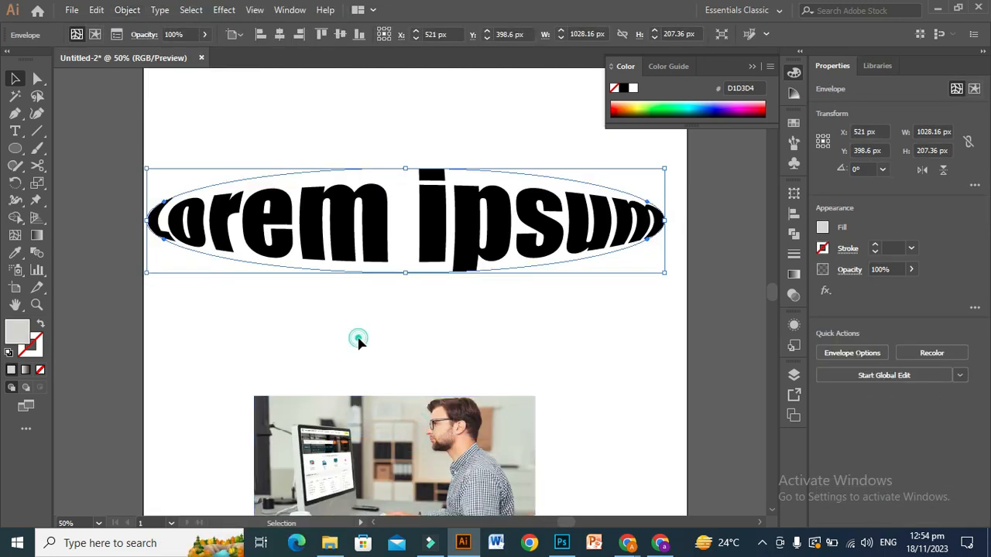
pyautogui.click(358, 341)
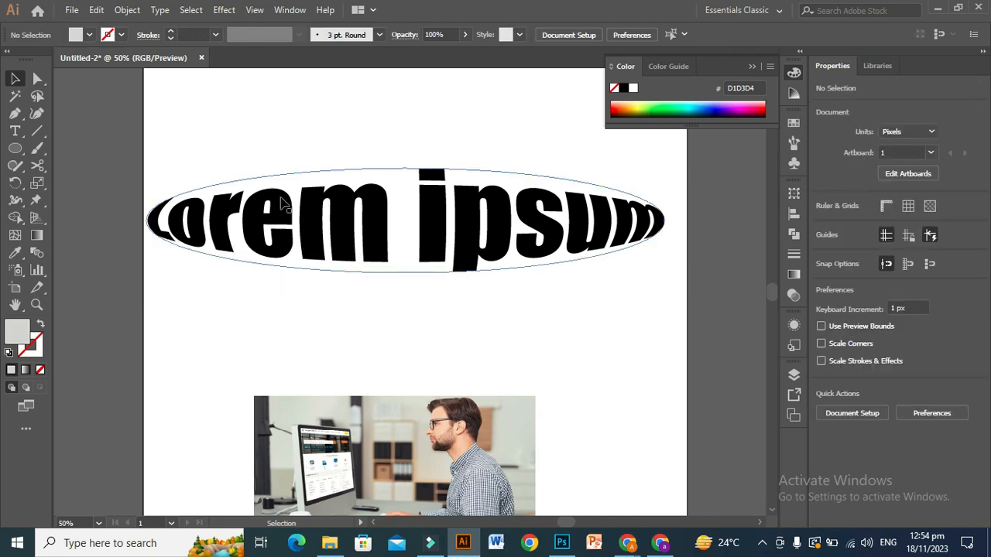
# Move the warped text to about X 551, Y 295 px, and move the photo up and enlarge it to about 672 × 336 px.
pyautogui.moveTo(344, 209); pyautogui.dragTo(356, 169)
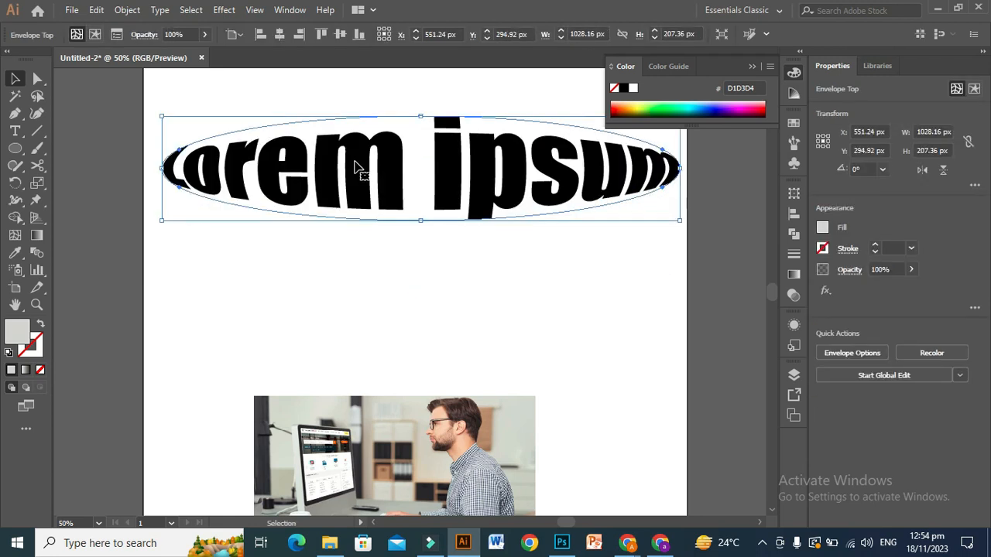
pyautogui.click(332, 277)
pyautogui.moveTo(363, 470); pyautogui.dragTo(357, 353)
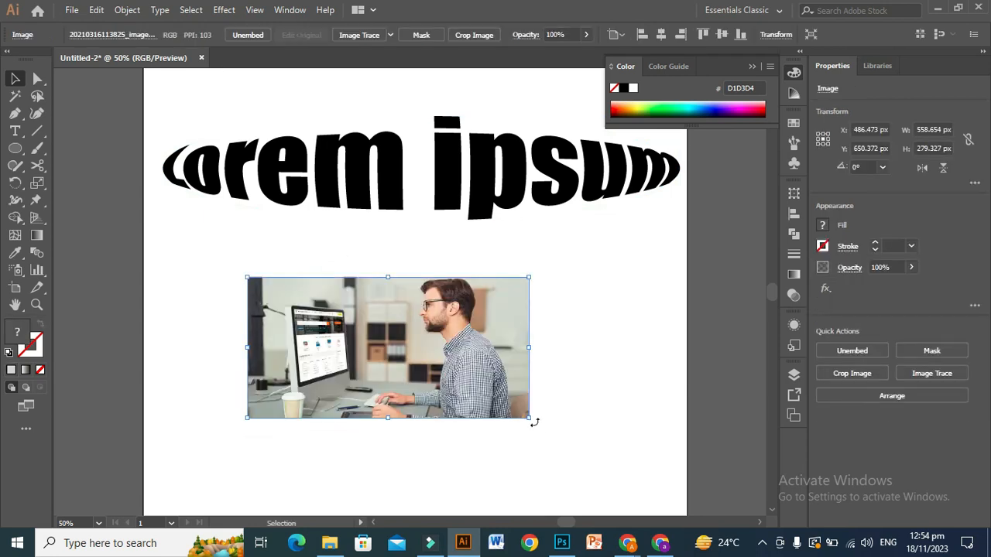
pyautogui.moveTo(531, 419); pyautogui.dragTo(587, 474)
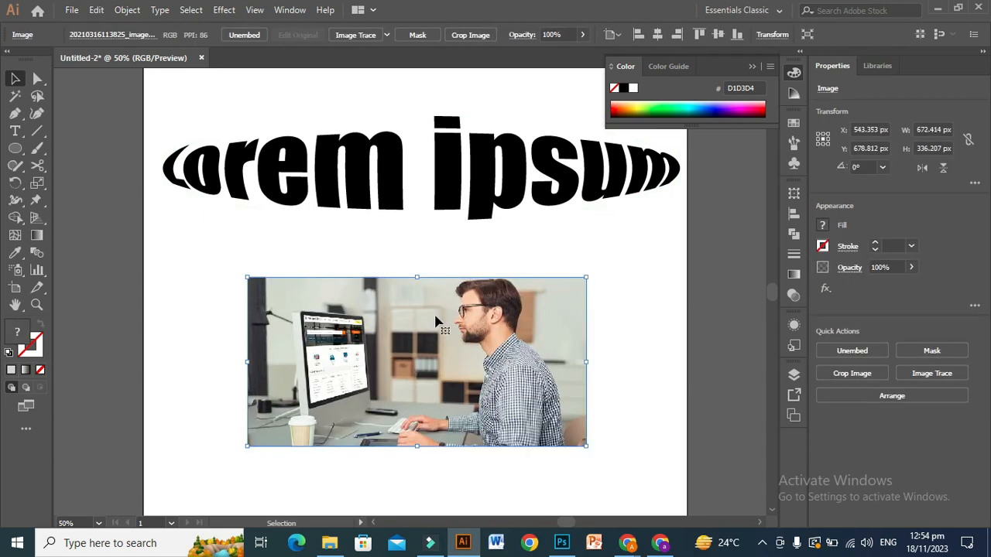
# Draw a grey-filled ellipse about 672 × 321 px over the photo.
pyautogui.click(15, 149)
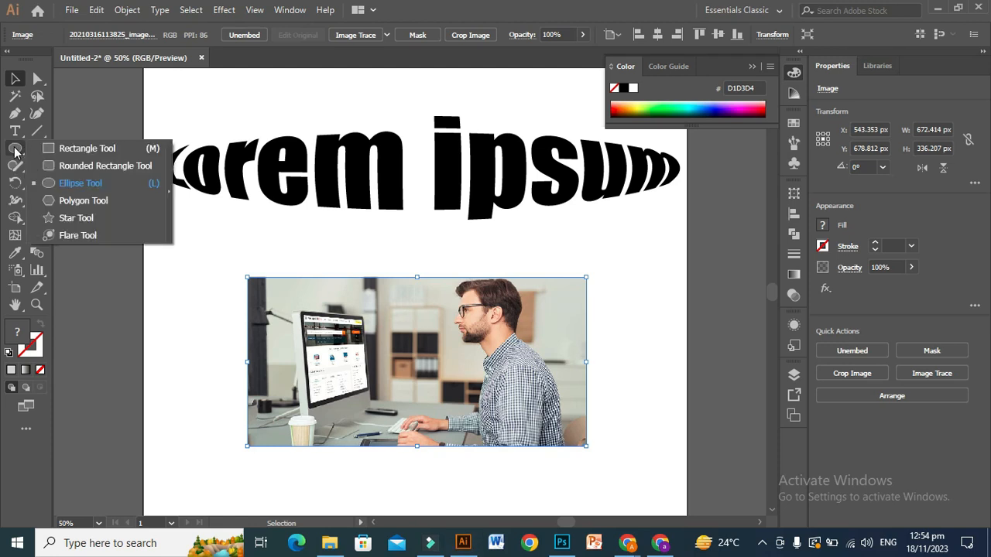
pyautogui.click(76, 184)
pyautogui.moveTo(276, 296); pyautogui.dragTo(586, 450)
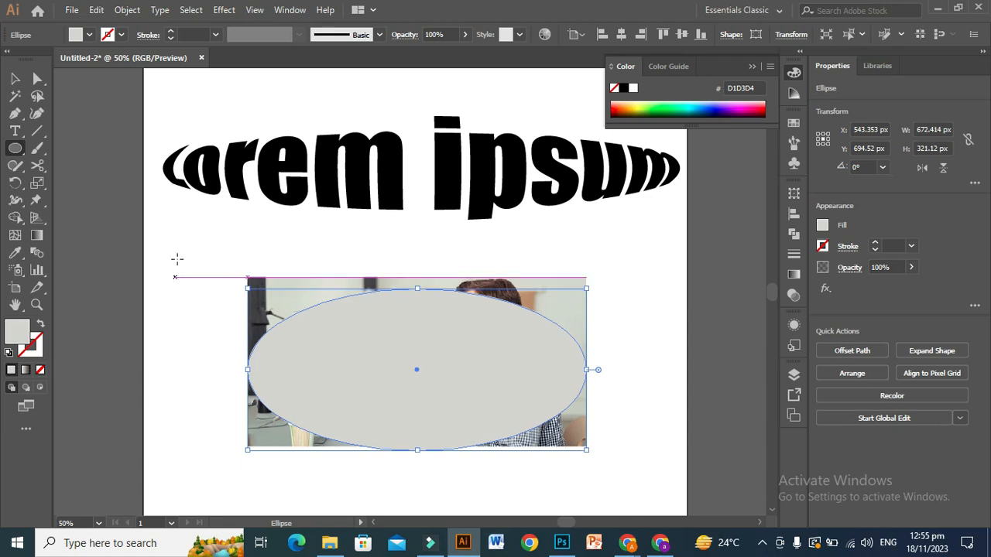
# Move the grey ellipse up to about Y 679 px over the photo, and envelope-distort the photo with the ellipse as top object.
pyautogui.click(14, 78)
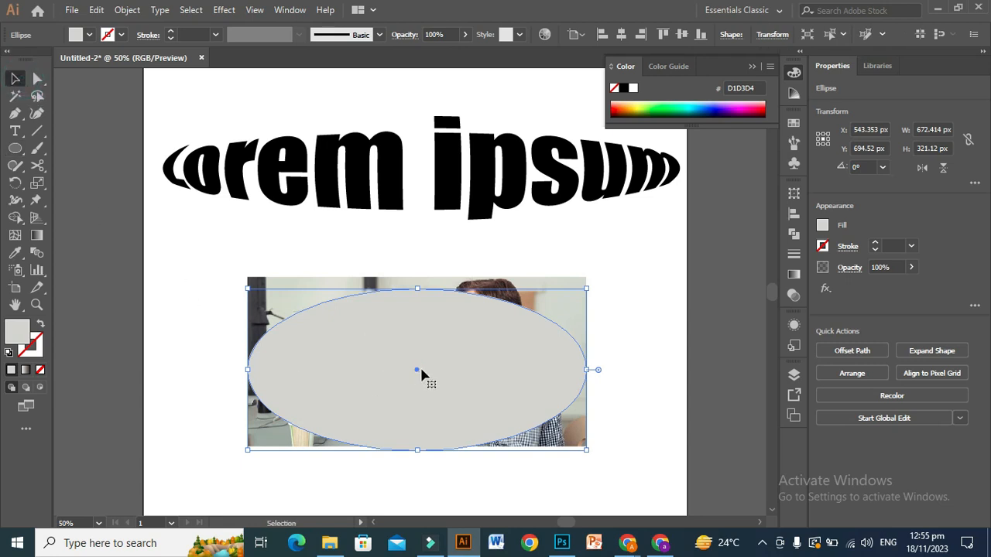
pyautogui.moveTo(421, 370); pyautogui.dragTo(420, 368)
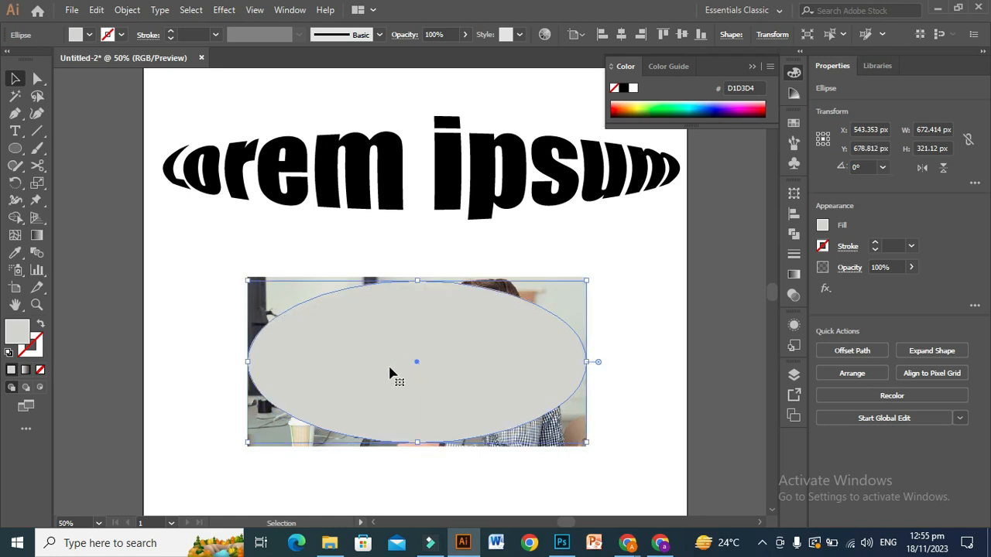
pyautogui.moveTo(207, 265); pyautogui.dragTo(361, 433)
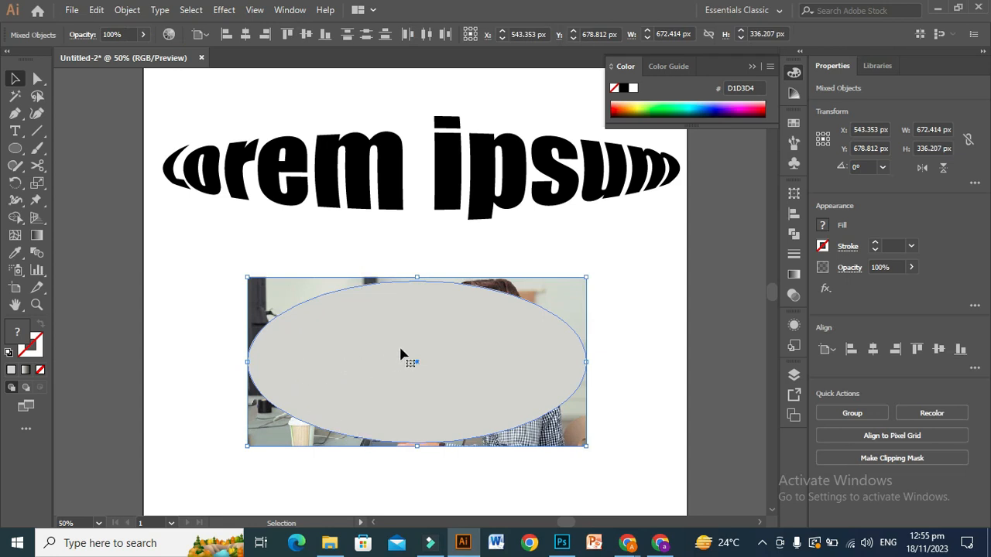
pyautogui.click(127, 10)
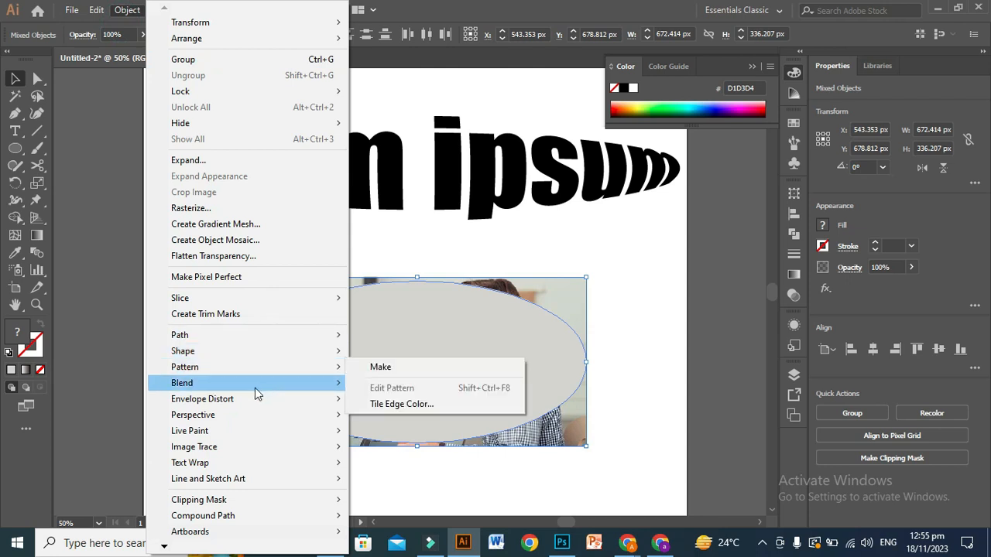
pyautogui.moveTo(252, 405)
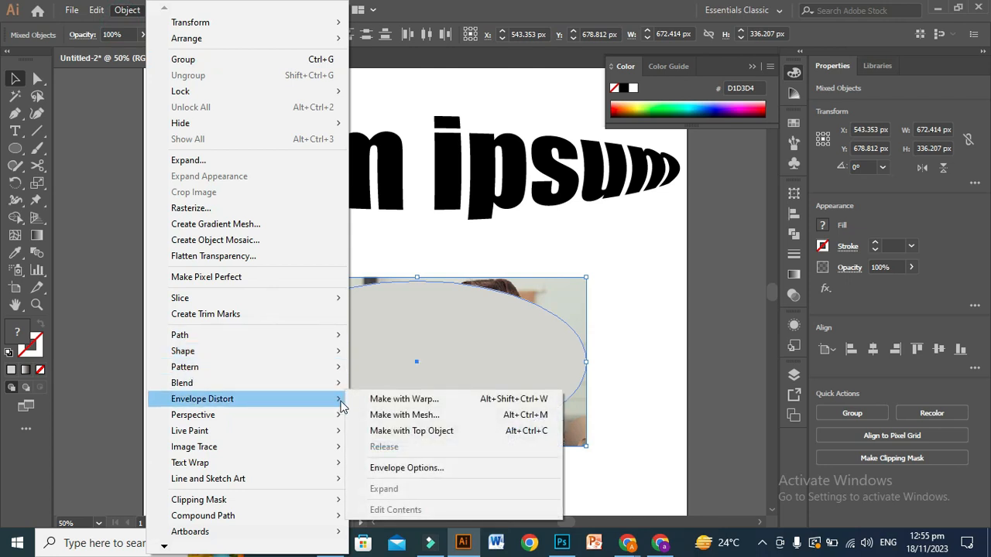
pyautogui.click(412, 438)
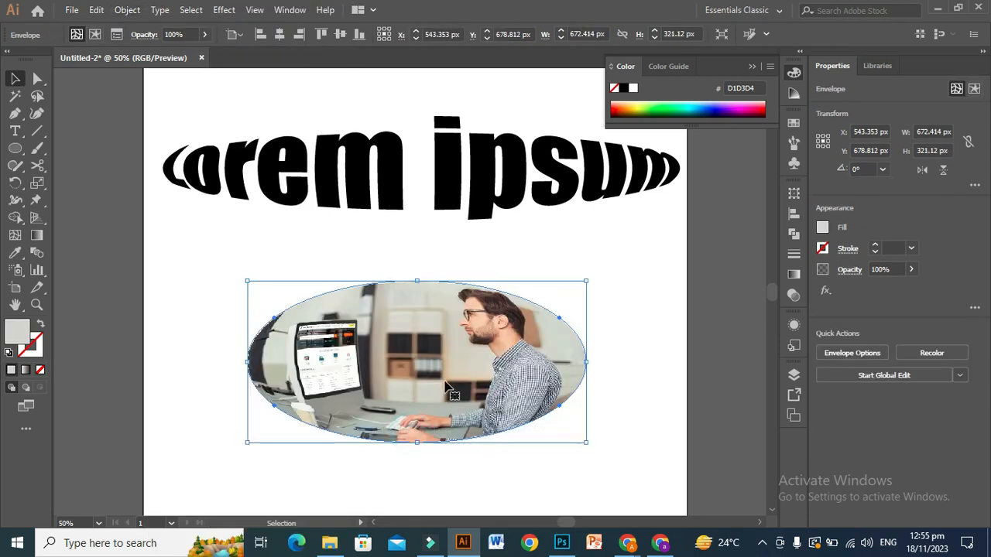
pyautogui.click(190, 409)
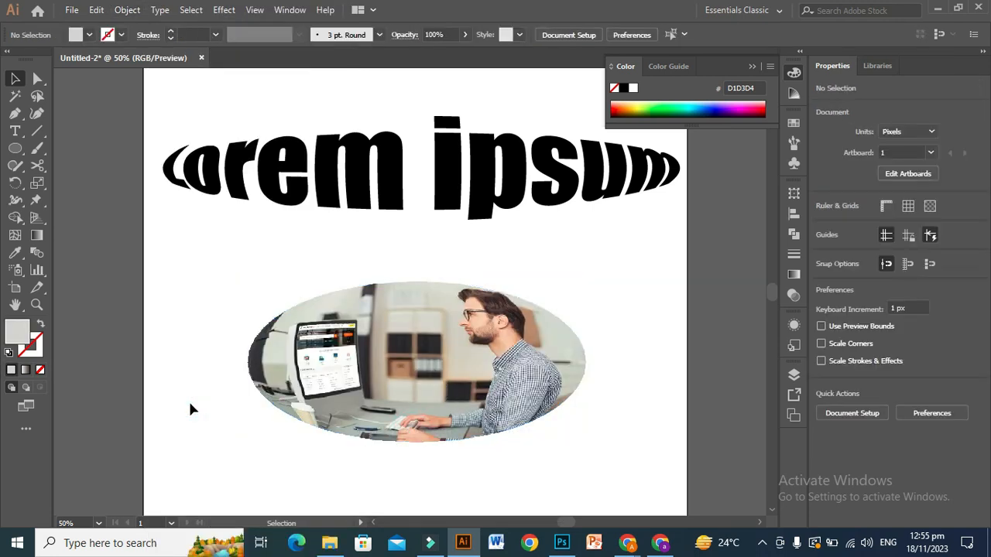
# Move the elliptical photo up slightly so it sits centred beneath the warped text.
pyautogui.moveTo(430, 387); pyautogui.dragTo(403, 352)
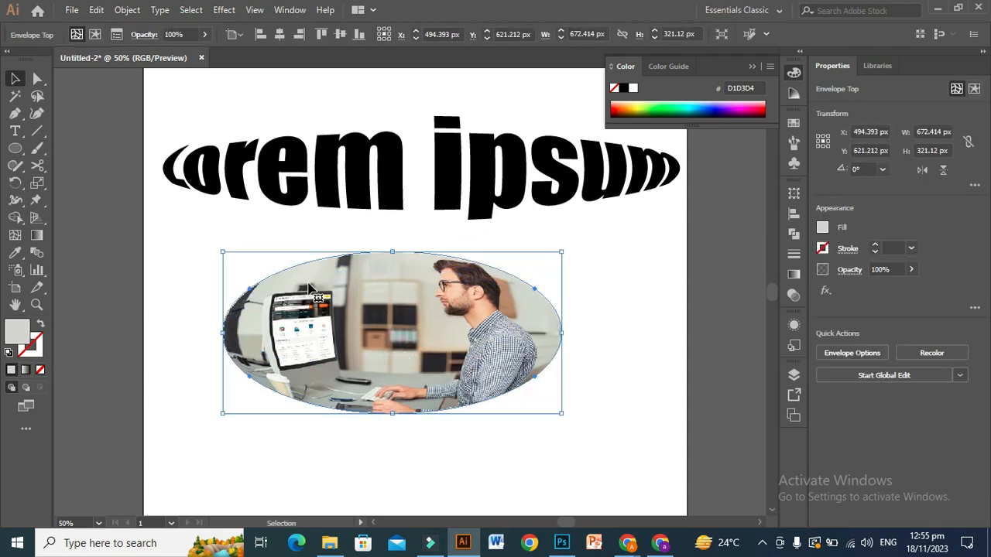
pyautogui.hotkey('ctrl', 'z')
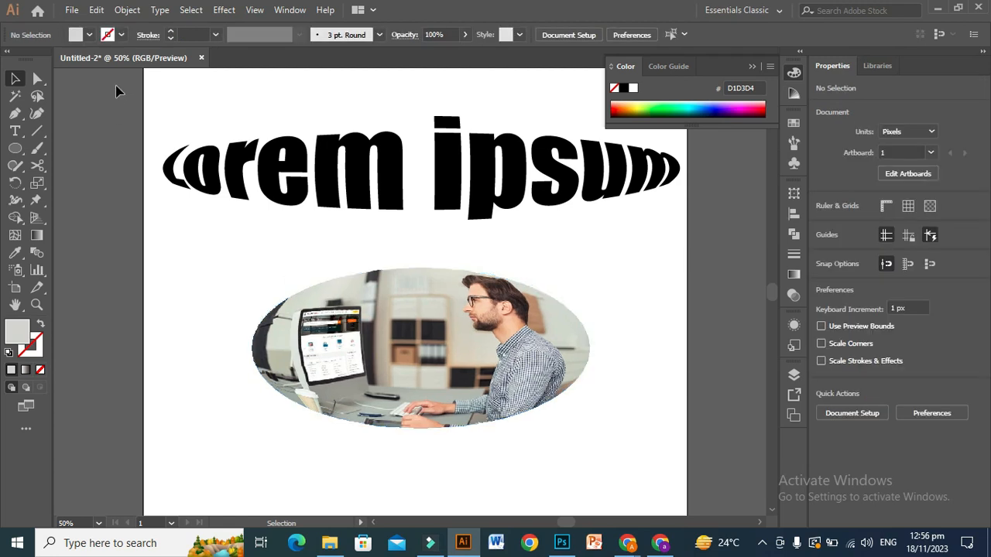
pyautogui.click(126, 11)
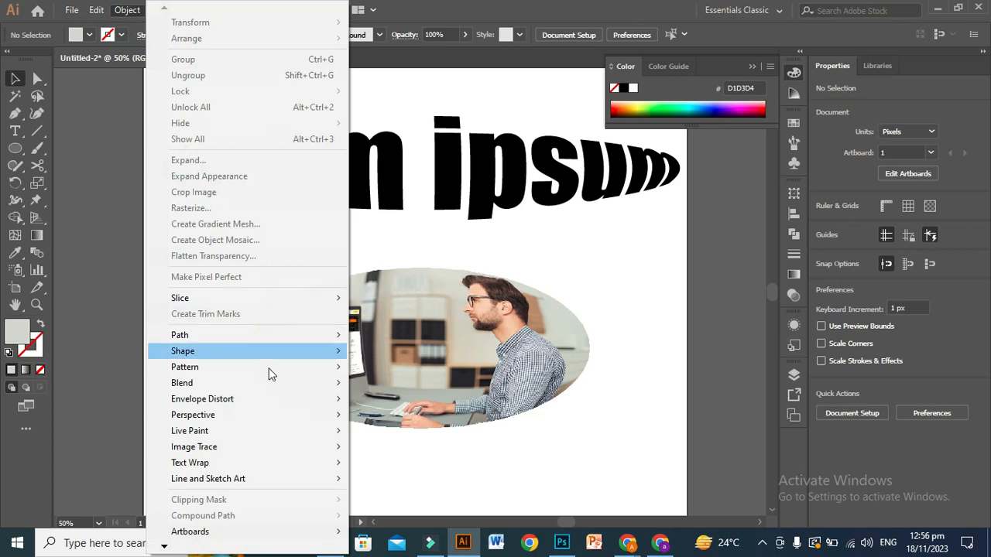
pyautogui.moveTo(279, 404)
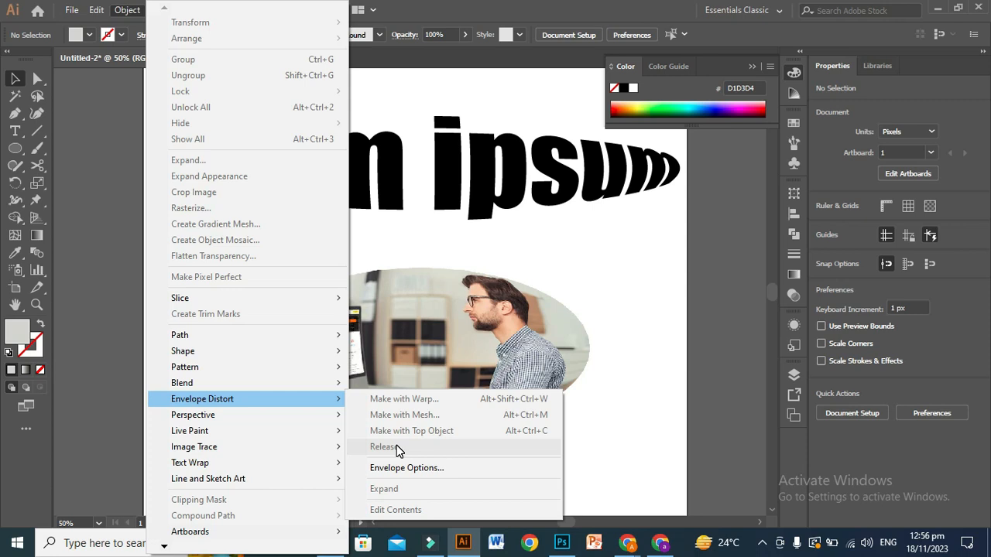
pyautogui.click(586, 422)
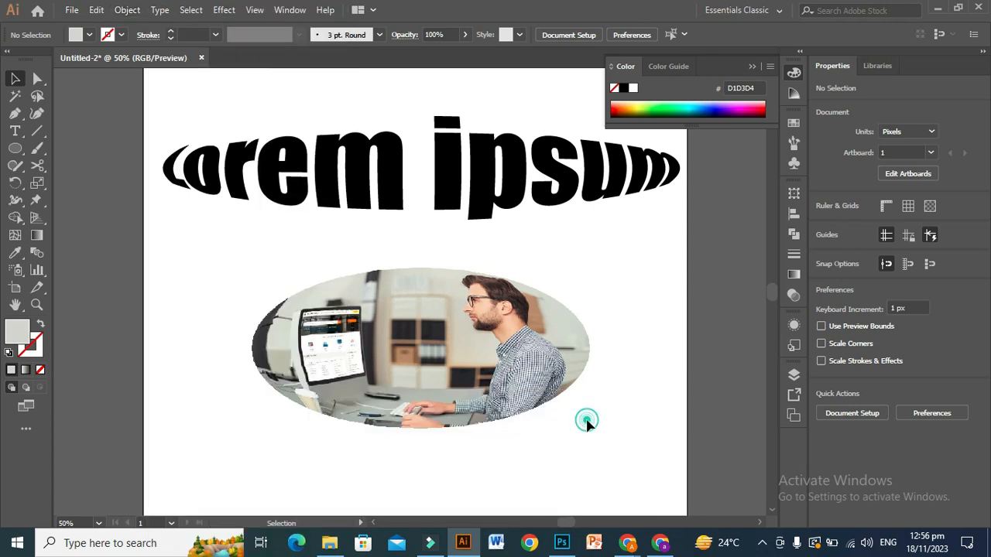
pyautogui.click(764, 547)
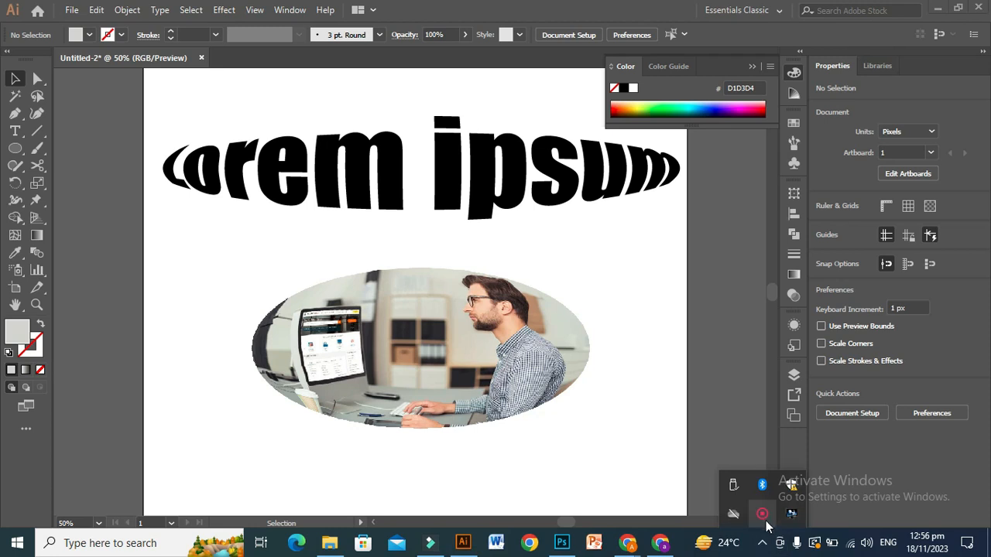
pyautogui.click(762, 520)
pyautogui.click(762, 520)
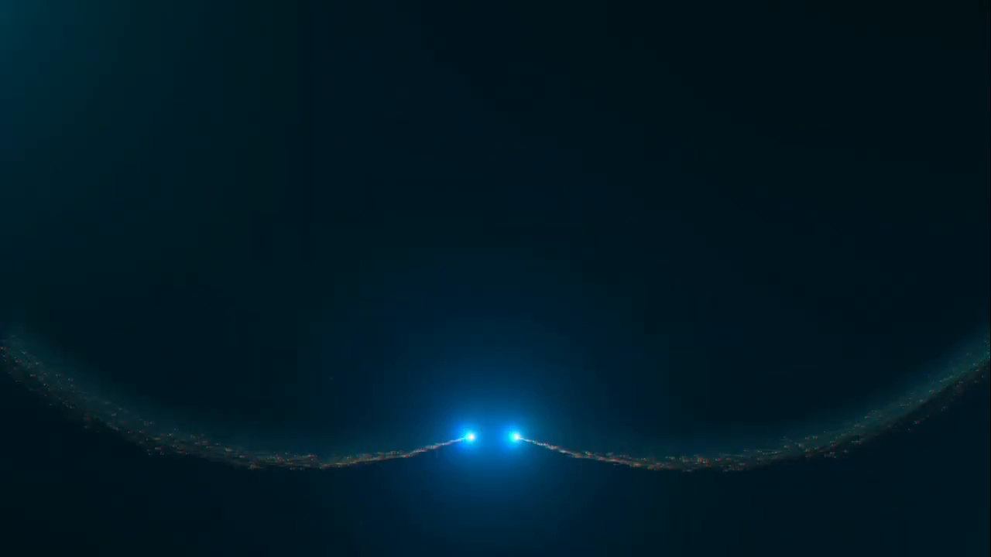